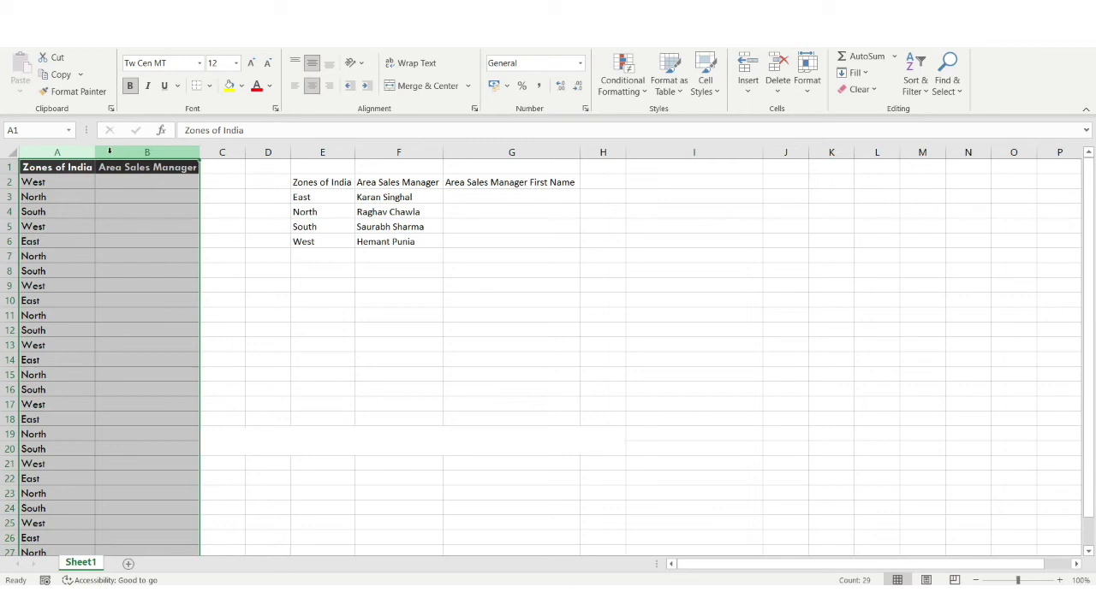
- Highlight the Zones of India list and the empty Area Sales Manager column in the main table
{"action": "left_click", "coordinate": [67, 179]}
{"action": "left_click_drag", "start_coordinate": [60, 169], "coordinate": [179, 242]}
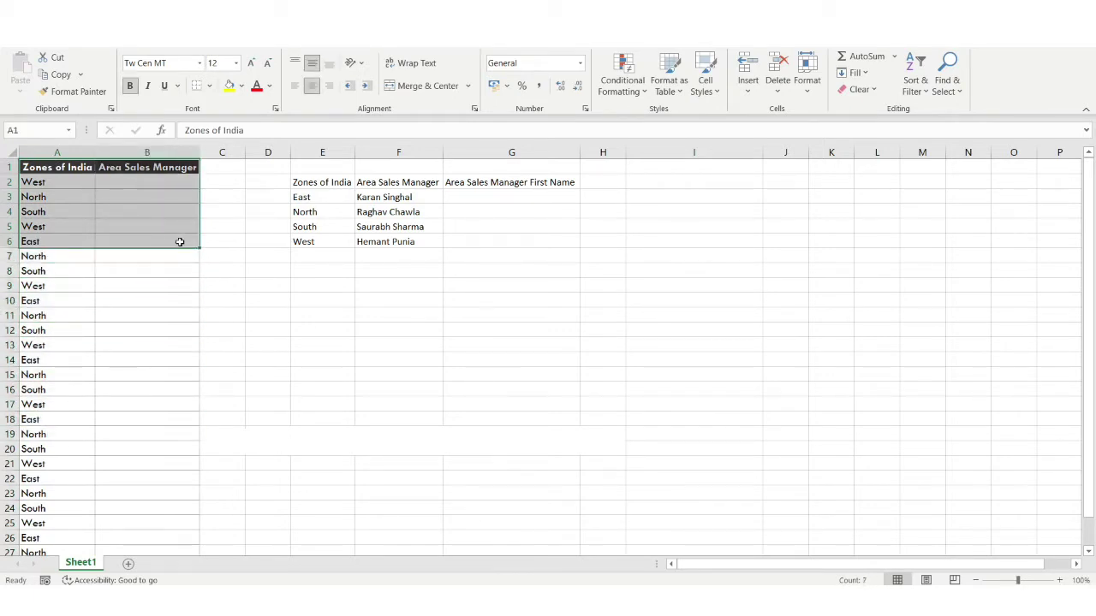
{"action": "left_click", "coordinate": [179, 242]}
{"action": "left_click", "coordinate": [139, 209]}
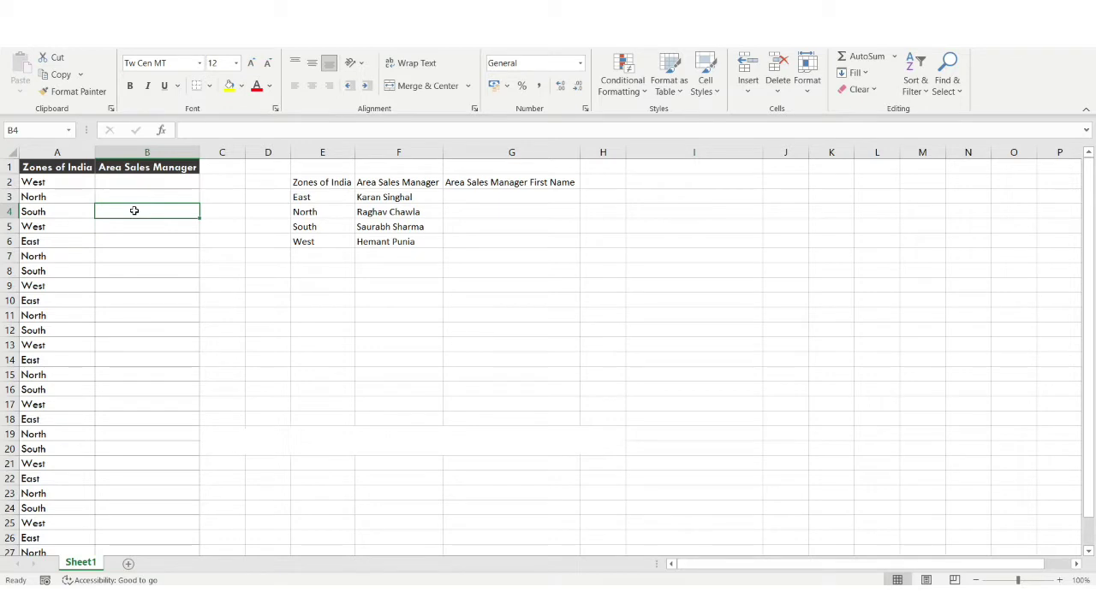
{"action": "left_click", "coordinate": [45, 144]}
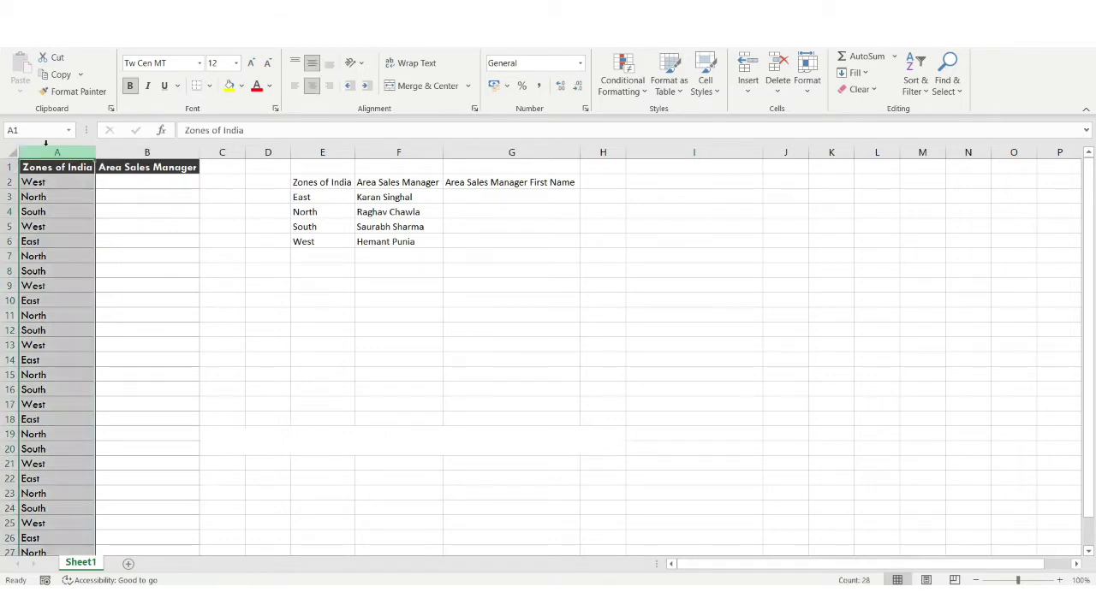
{"action": "left_click", "coordinate": [61, 167]}
{"action": "left_click_drag", "start_coordinate": [61, 167], "coordinate": [50, 462]}
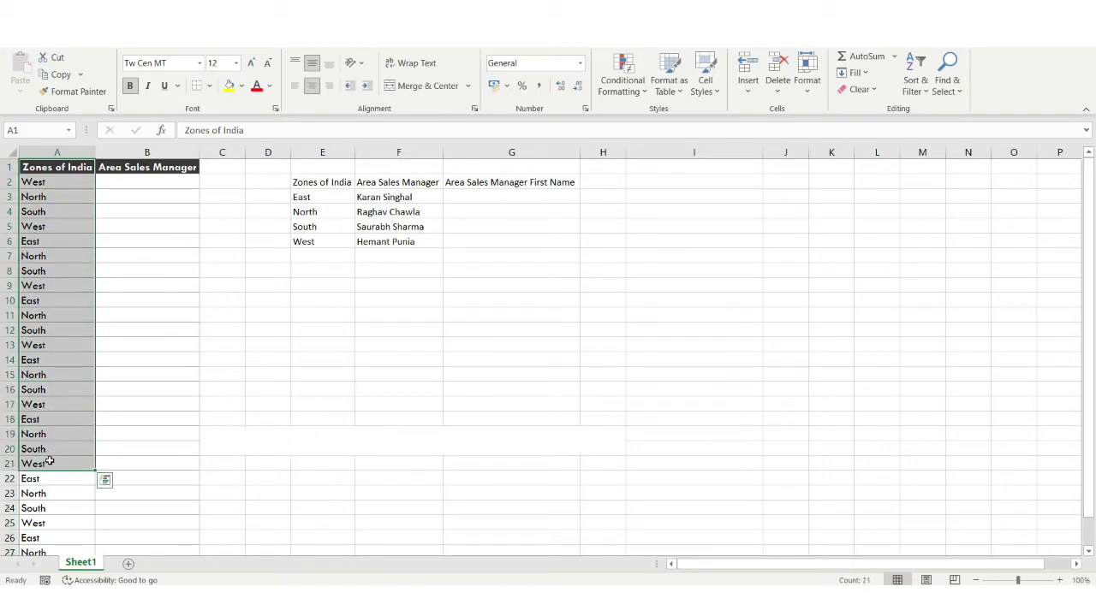
{"action": "left_click", "coordinate": [148, 151]}
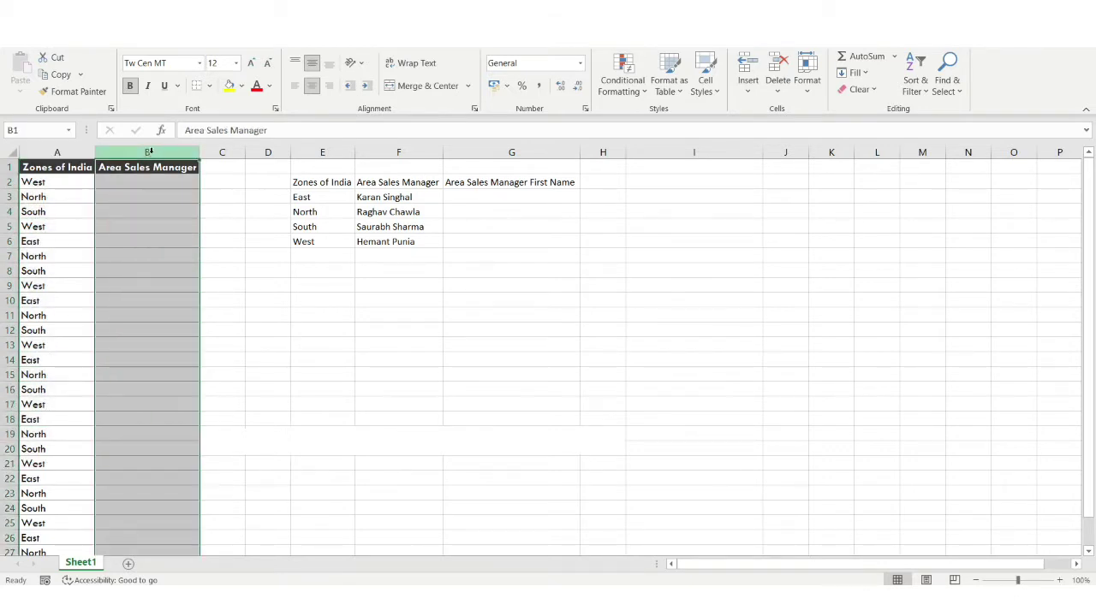
{"action": "left_click", "coordinate": [149, 167]}
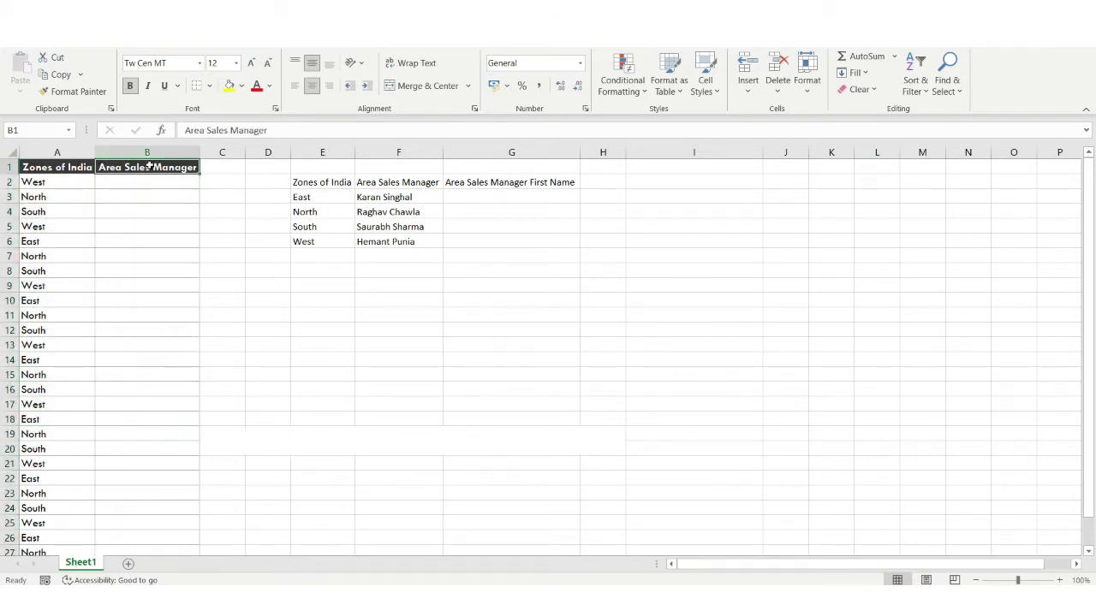
{"action": "left_click", "coordinate": [145, 152]}
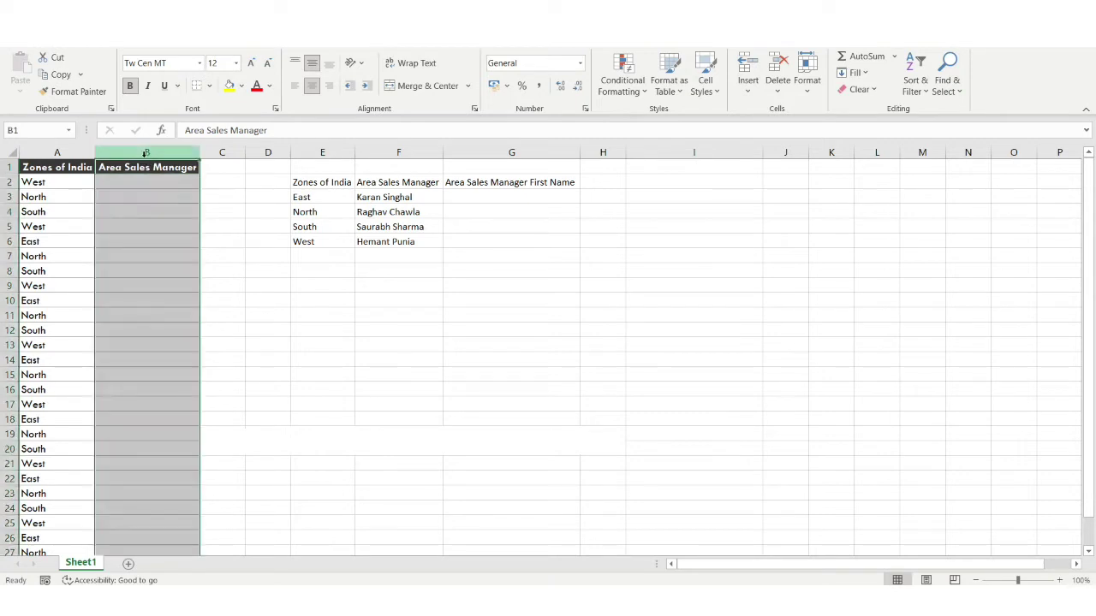
{"action": "left_click", "coordinate": [249, 237]}
- Highlight the zone-to-manager lookup table, including its East and North rows
{"action": "left_click", "coordinate": [315, 180]}
{"action": "left_click_drag", "start_coordinate": [315, 179], "coordinate": [528, 245]}
{"action": "left_click_drag", "start_coordinate": [301, 181], "coordinate": [305, 243]}
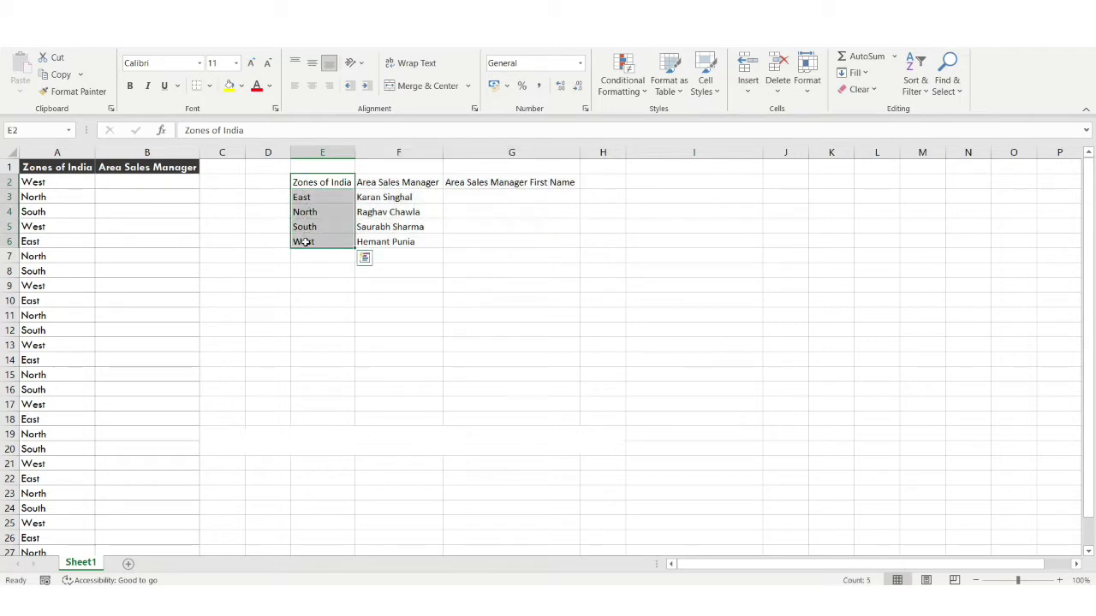
{"action": "left_click", "coordinate": [399, 182]}
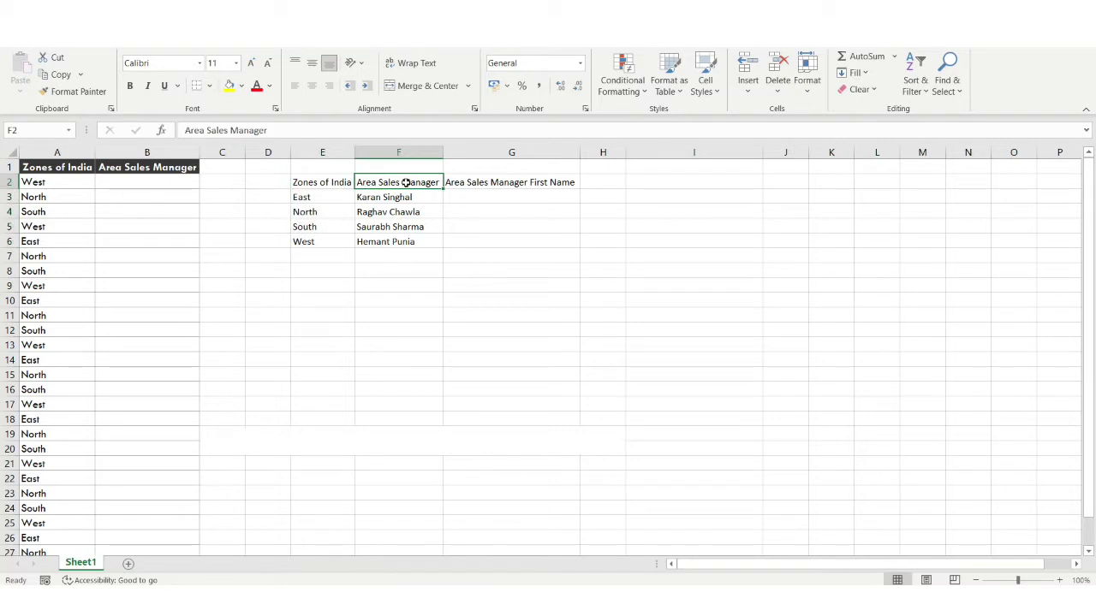
{"action": "left_click_drag", "start_coordinate": [406, 182], "coordinate": [411, 245]}
{"action": "left_click_drag", "start_coordinate": [314, 194], "coordinate": [394, 199]}
{"action": "left_click", "coordinate": [314, 194]}
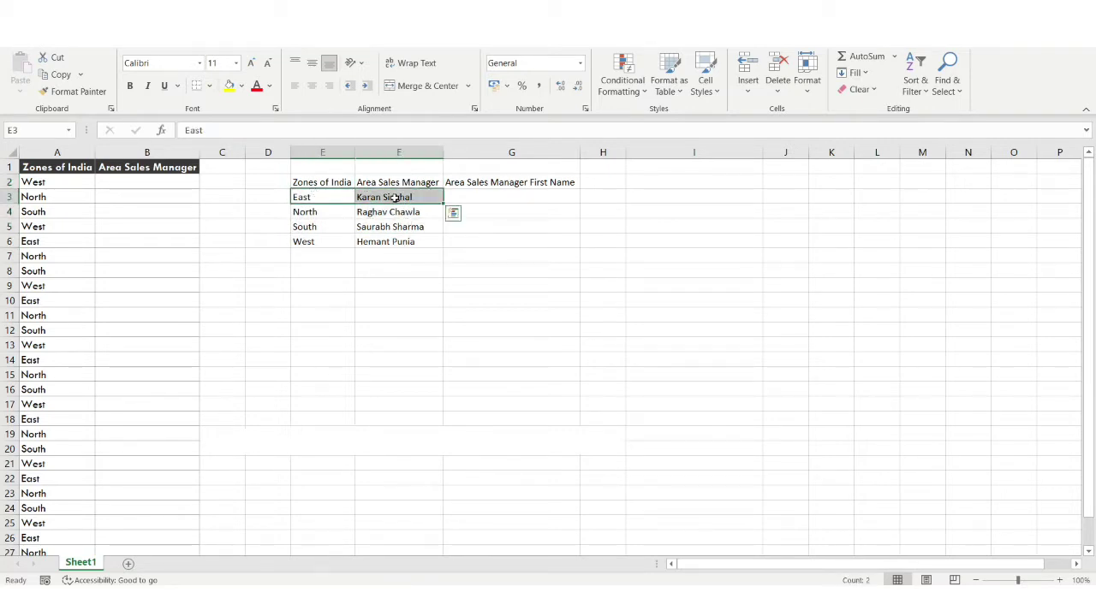
{"action": "left_click", "coordinate": [324, 211]}
{"action": "left_click_drag", "start_coordinate": [334, 212], "coordinate": [381, 212]}
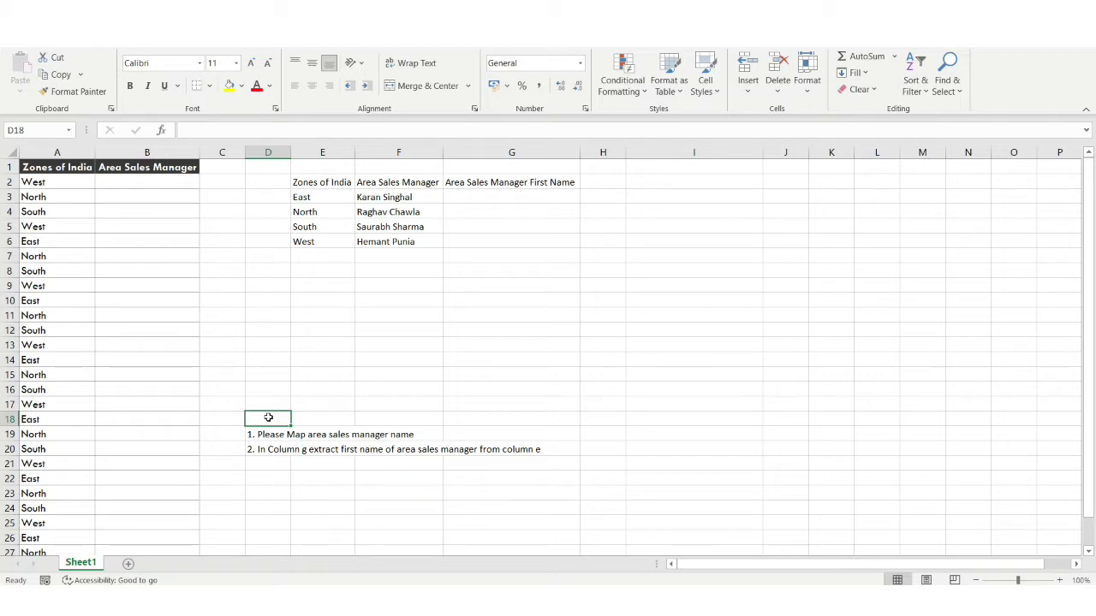
- Review the two task notes and the lookup table, ending with cell B2 selected
{"action": "left_click_drag", "start_coordinate": [268, 417], "coordinate": [480, 471]}
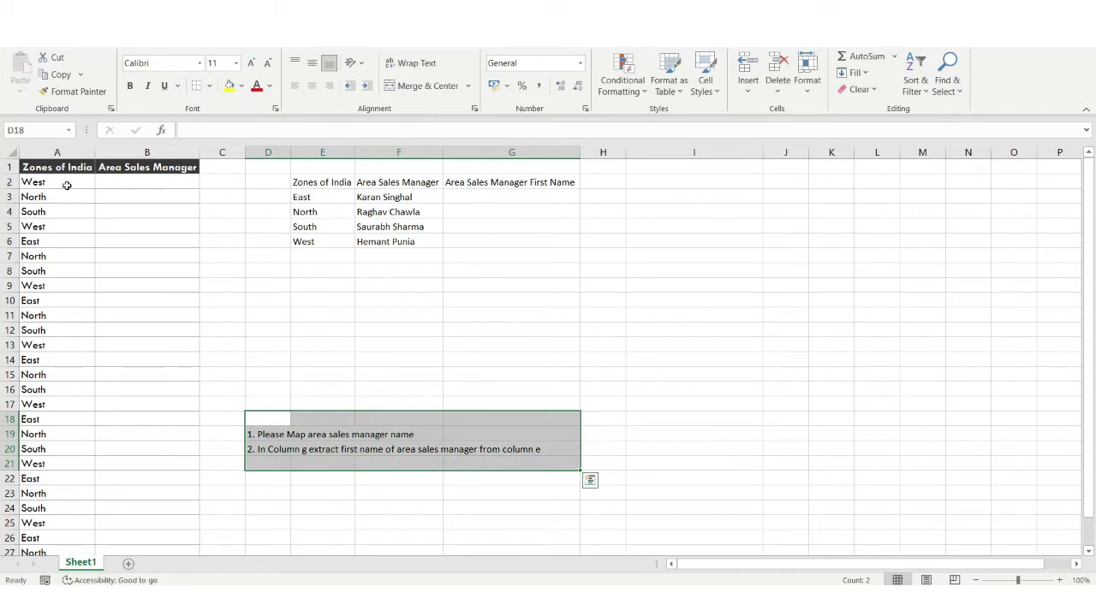
{"action": "left_click", "coordinate": [61, 184]}
{"action": "left_click_drag", "start_coordinate": [60, 184], "coordinate": [150, 439]}
{"action": "left_click", "coordinate": [137, 181]}
{"action": "left_click", "coordinate": [169, 184]}
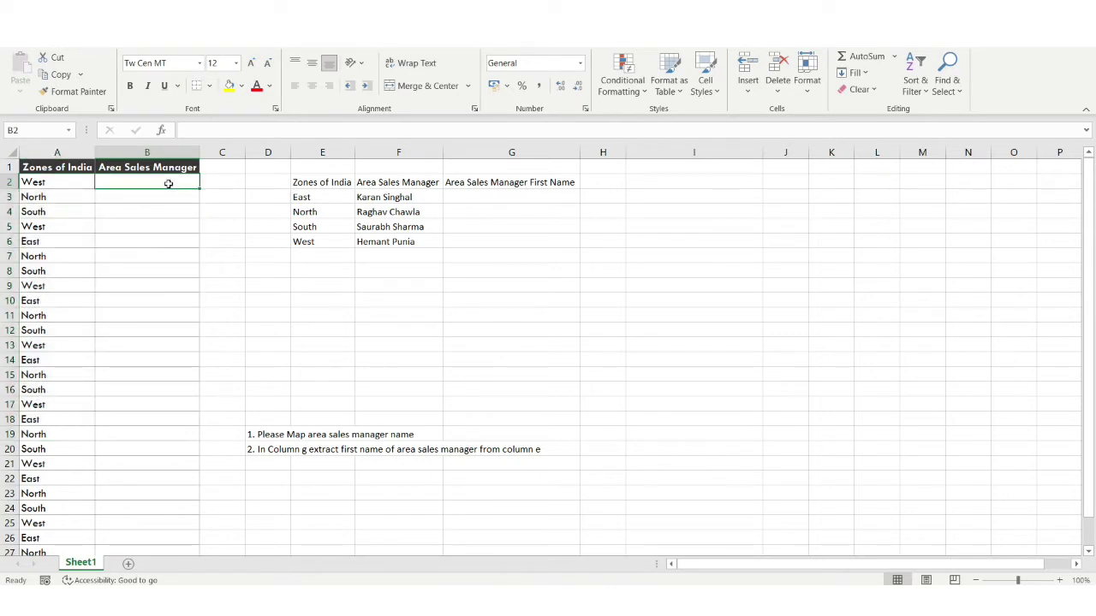
{"action": "left_click_drag", "start_coordinate": [332, 182], "coordinate": [402, 241]}
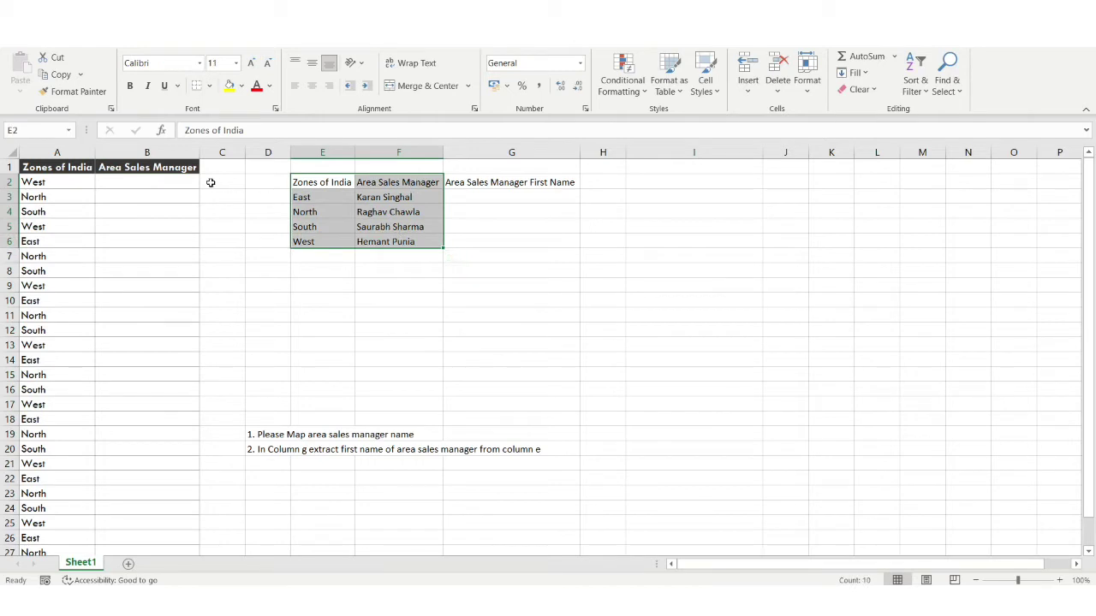
{"action": "left_click", "coordinate": [171, 183]}
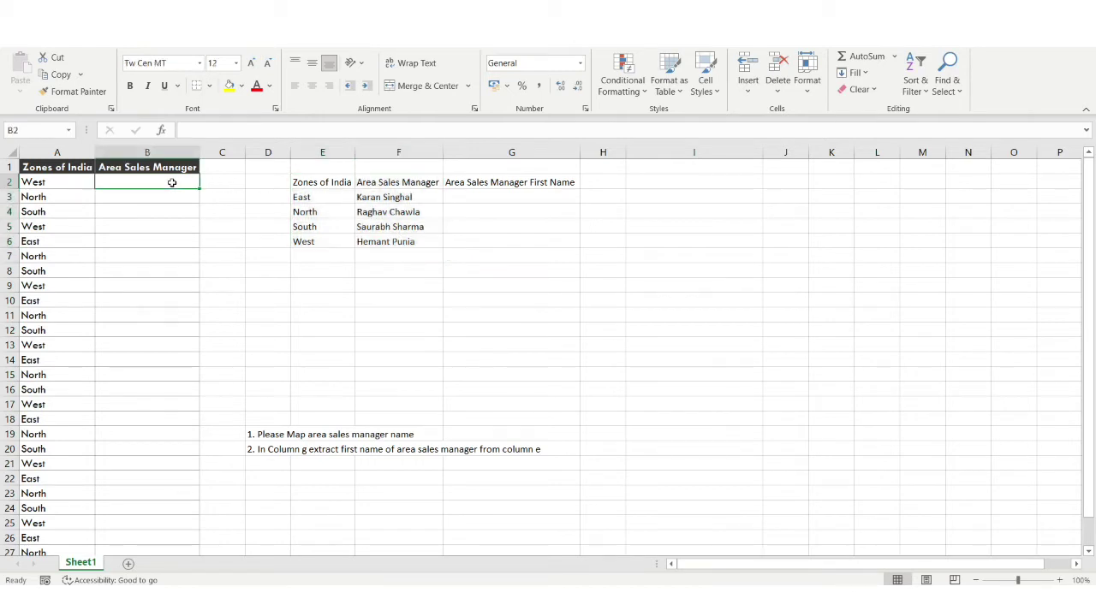
{"action": "left_click", "coordinate": [61, 183]}
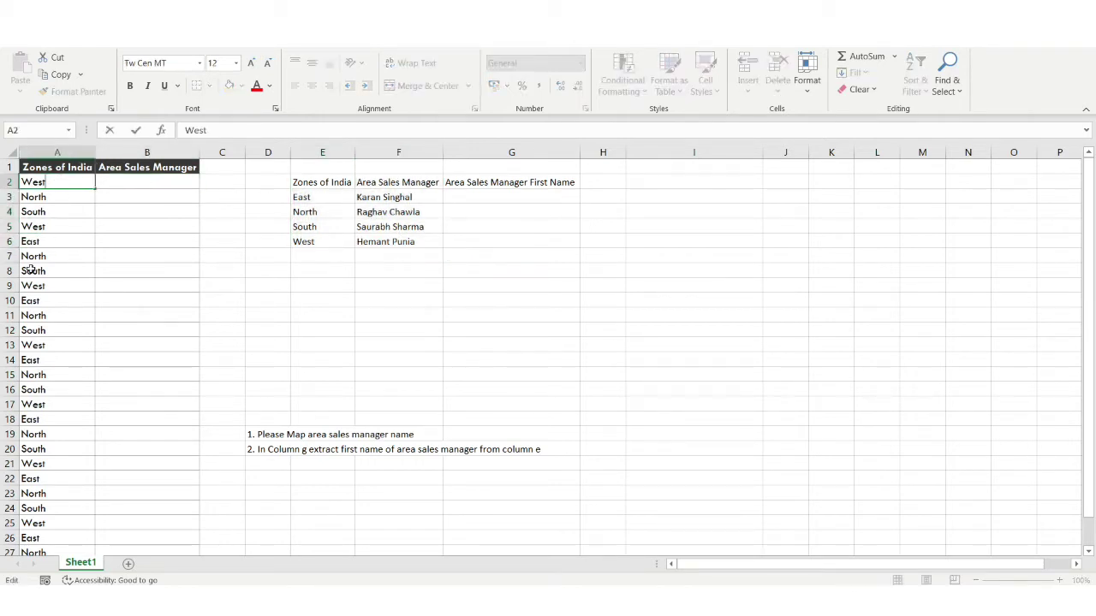
{"action": "left_click_drag", "start_coordinate": [35, 257], "coordinate": [162, 482]}
{"action": "left_click", "coordinate": [167, 183]}
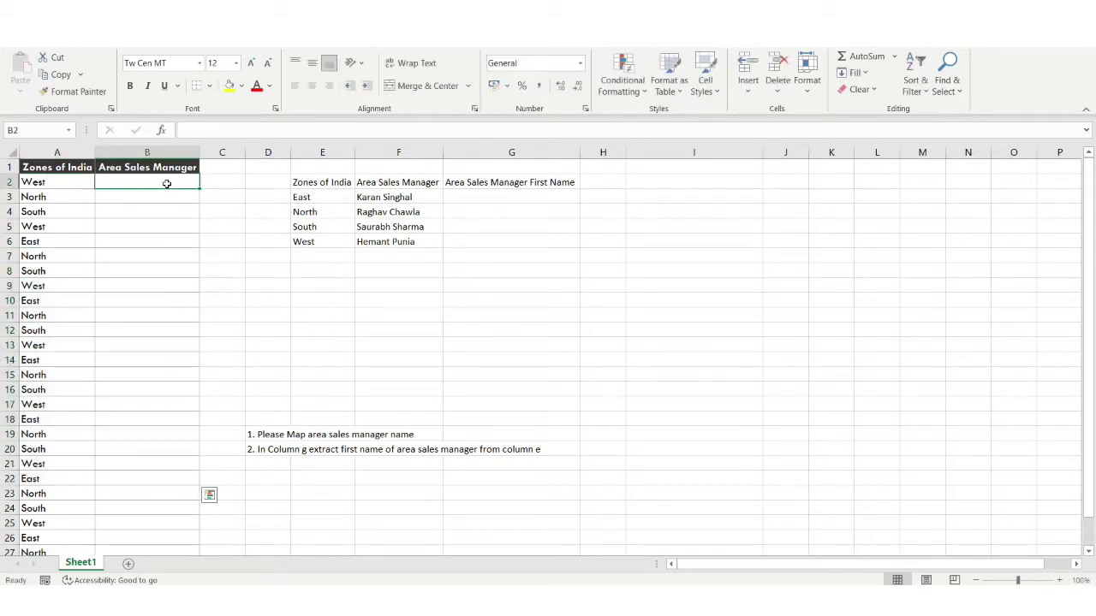
- Enter =VLOOKUP(A2,E3:F6,2,0) in B2 to return the West zone's manager
{"action": "double_click", "coordinate": [151, 182]}
{"action": "type", "text": "=v"}
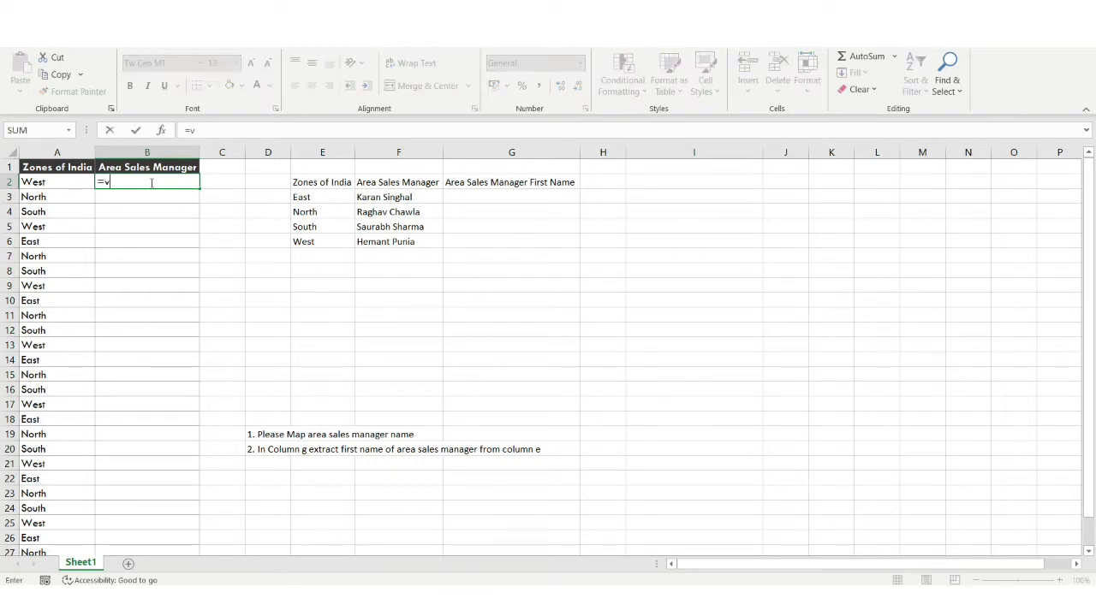
{"action": "type", "text": "lookup("}
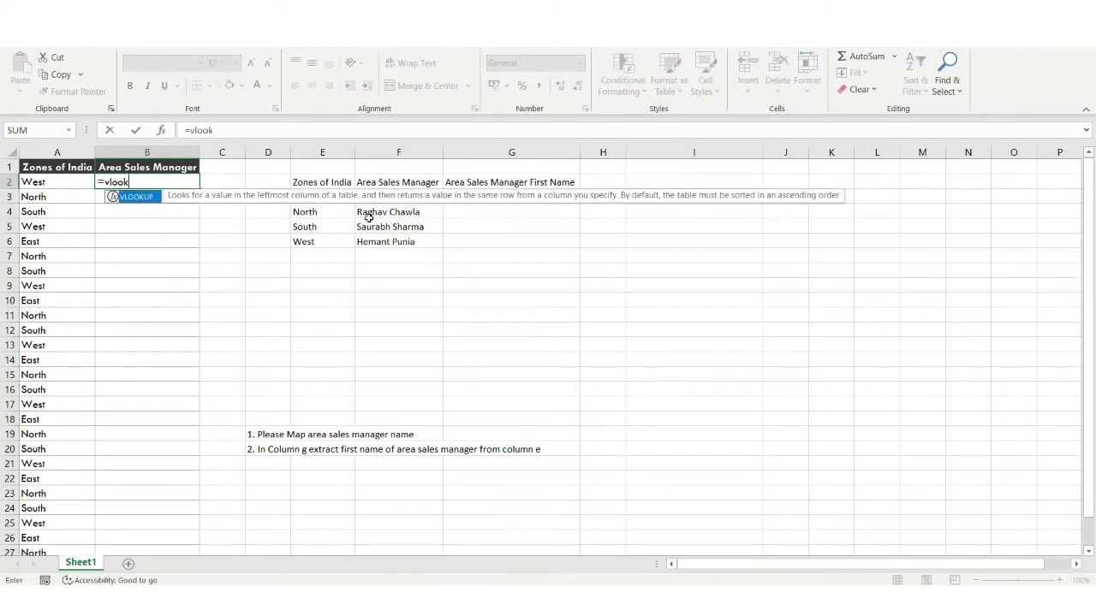
{"action": "left_click", "coordinate": [64, 182]}
{"action": "type", "text": ","}
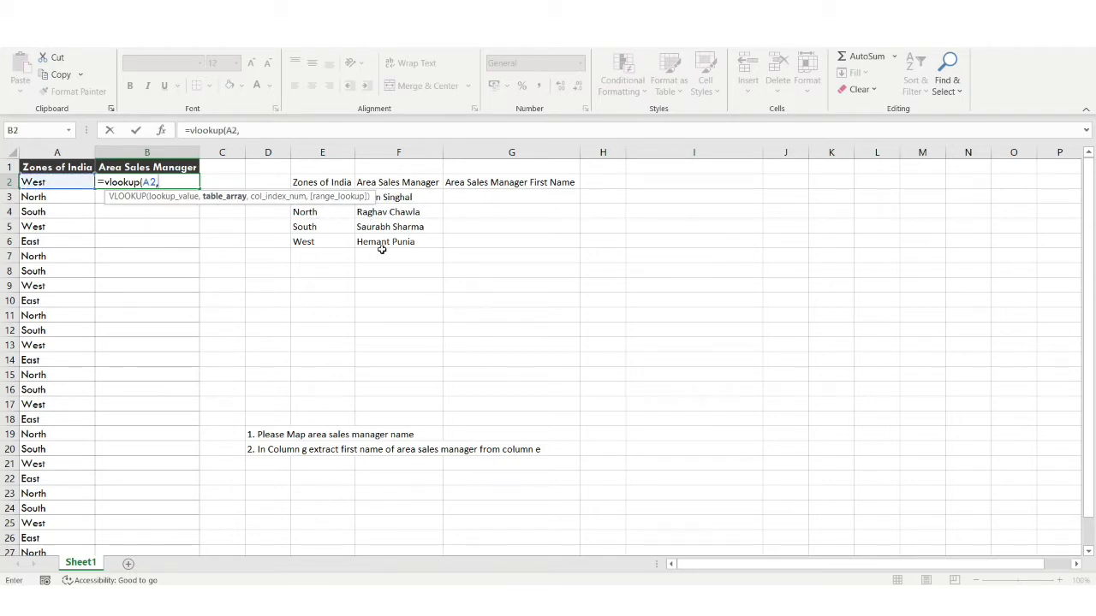
{"action": "left_click_drag", "start_coordinate": [386, 245], "coordinate": [316, 199]}
{"action": "type", "text": ","}
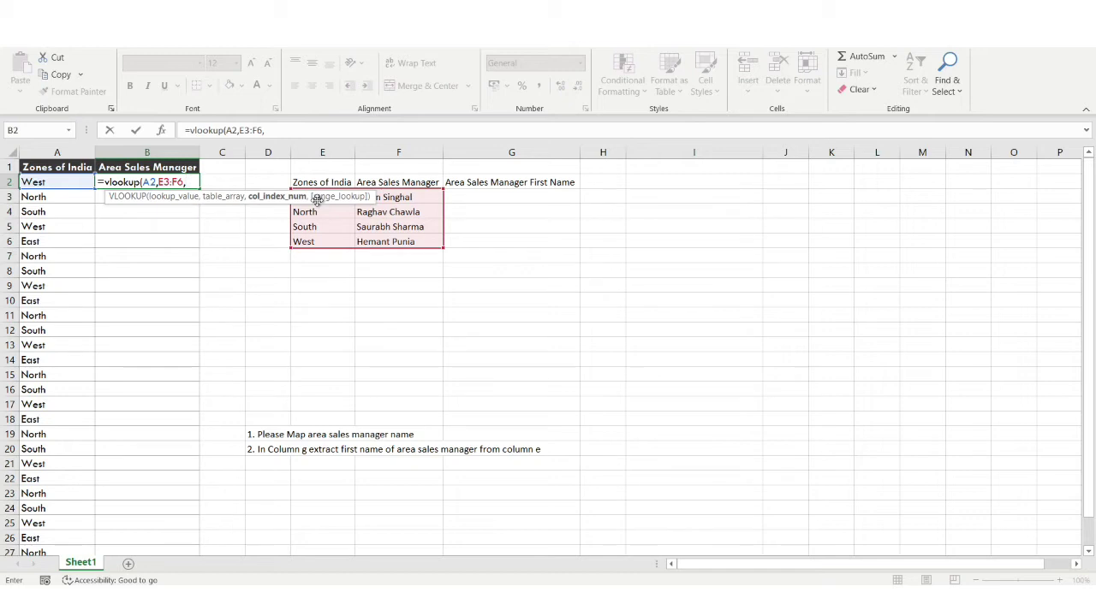
{"action": "type", "text": "2,"}
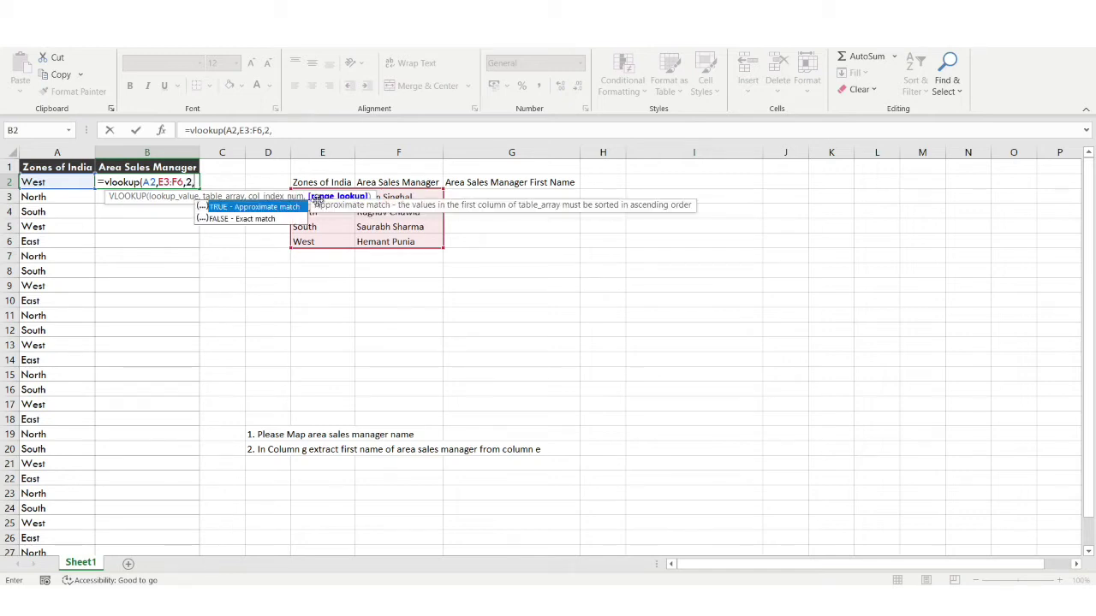
{"action": "type", "text": "0)"}
{"action": "key", "text": "Return"}
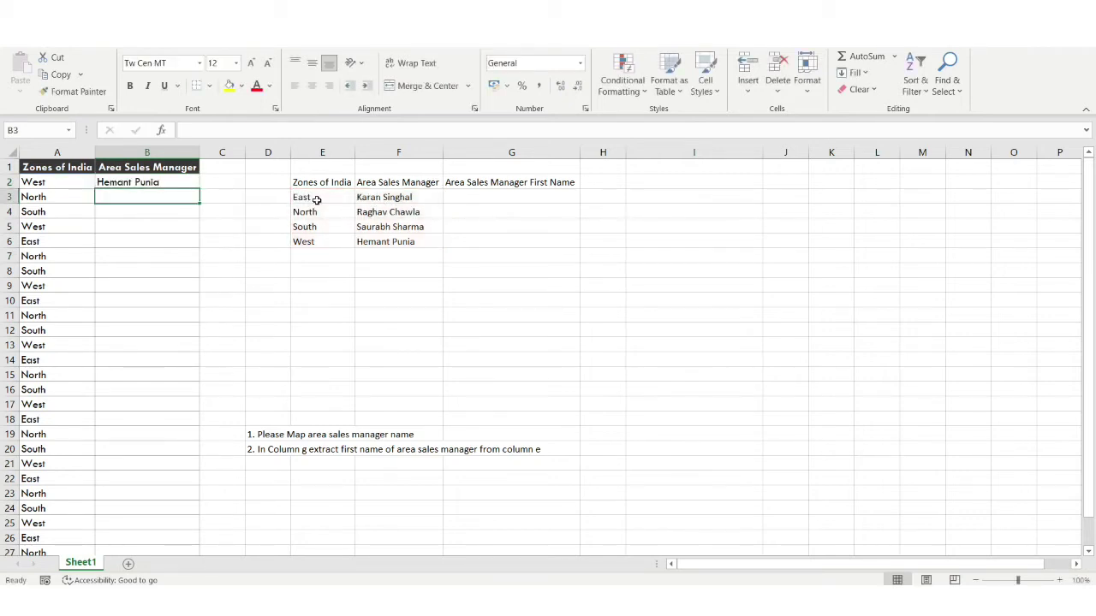
- Fill the B2 lookup formula down column B through B28 with Ctrl+D
{"action": "key", "text": "Left"}
{"action": "key", "text": "ctrl+shift+Down"}
{"action": "key", "text": "ctrl+Down"}
{"action": "key", "text": "Right"}
{"action": "key", "text": "ctrl+shift+Up"}
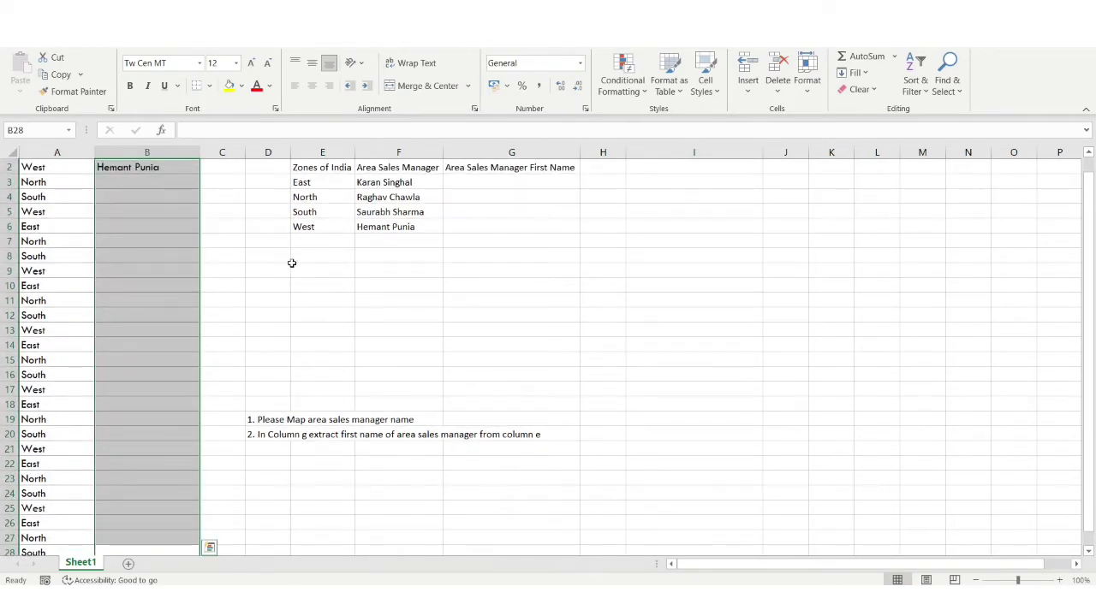
{"action": "key", "text": "ctrl+d"}
- Inspect the #N/A results in B5 and B6 and the shifting E3:F6 range in B2's formula
{"action": "scroll", "coordinate": [137, 257], "scroll_direction": "up", "scroll_amount": 1}
{"action": "left_click", "coordinate": [162, 226]}
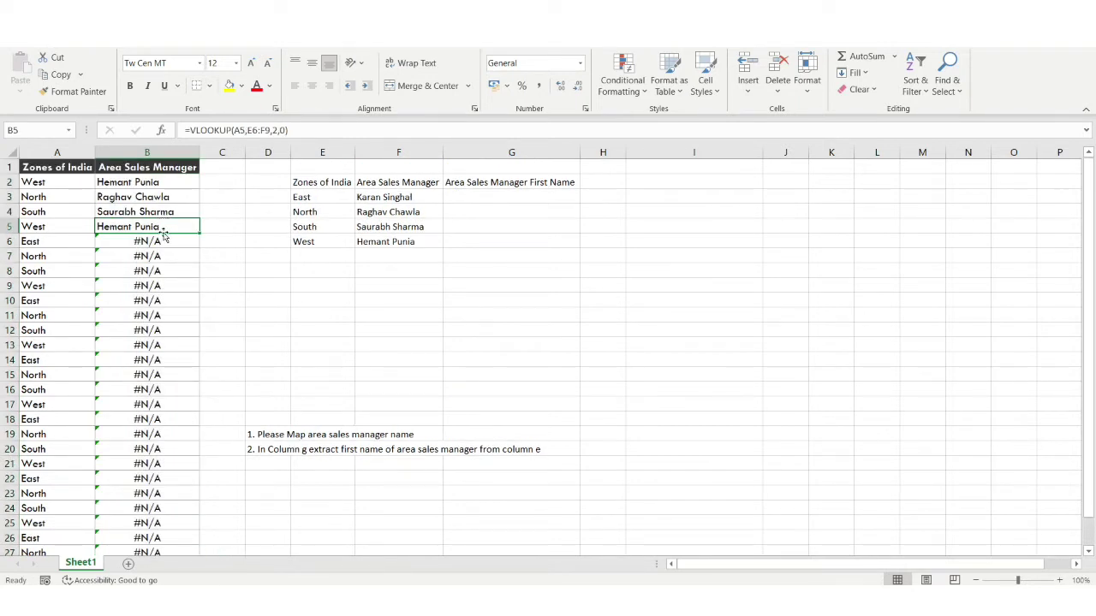
{"action": "left_click", "coordinate": [162, 254]}
{"action": "left_click", "coordinate": [131, 239]}
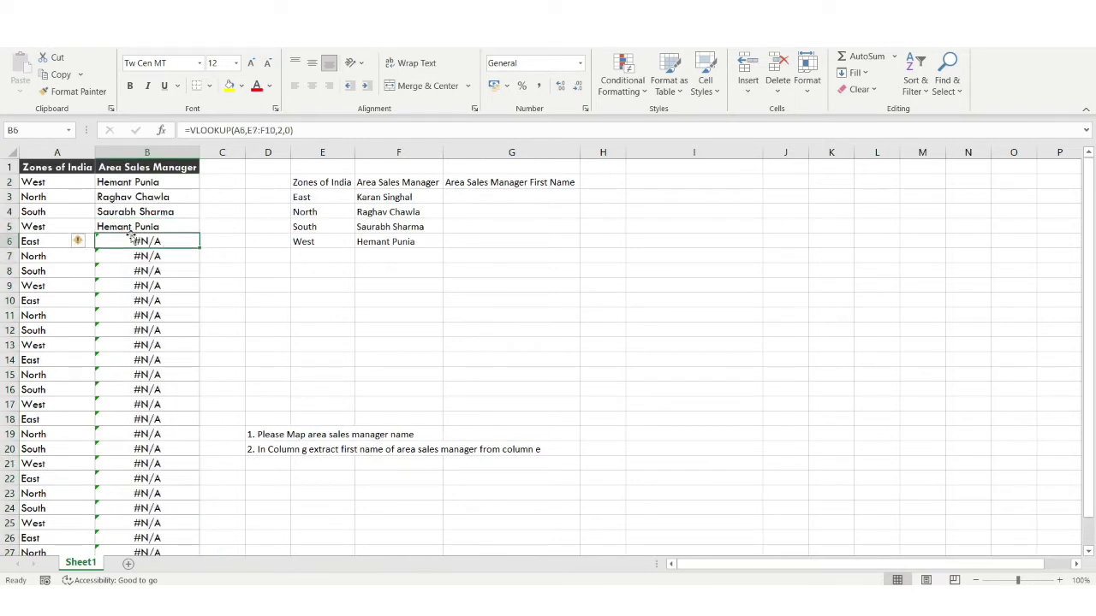
{"action": "left_click_drag", "start_coordinate": [386, 249], "coordinate": [387, 385]}
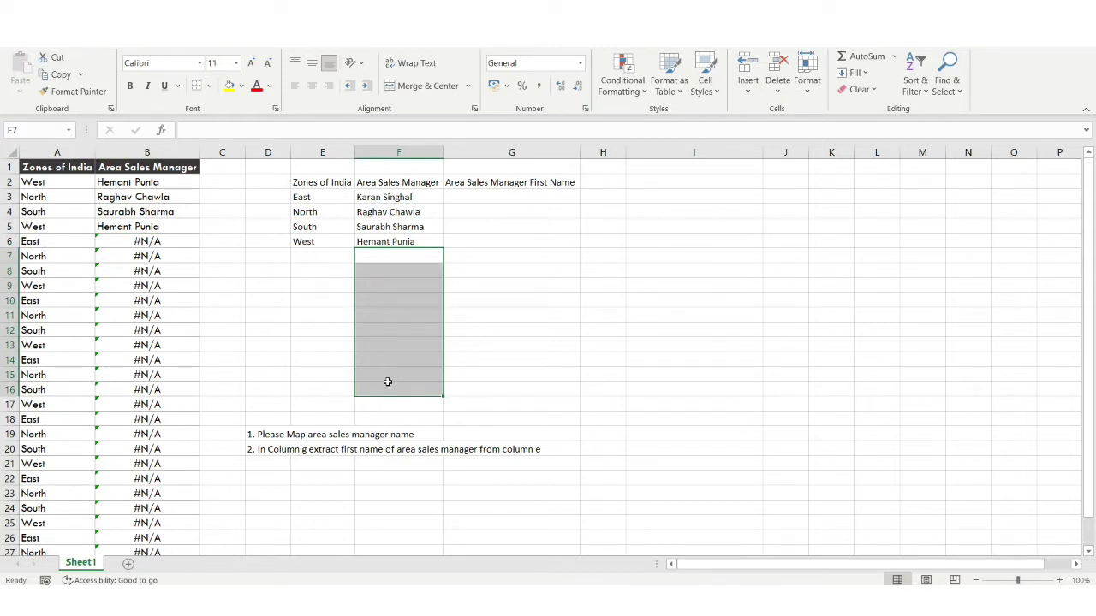
{"action": "left_click", "coordinate": [408, 211]}
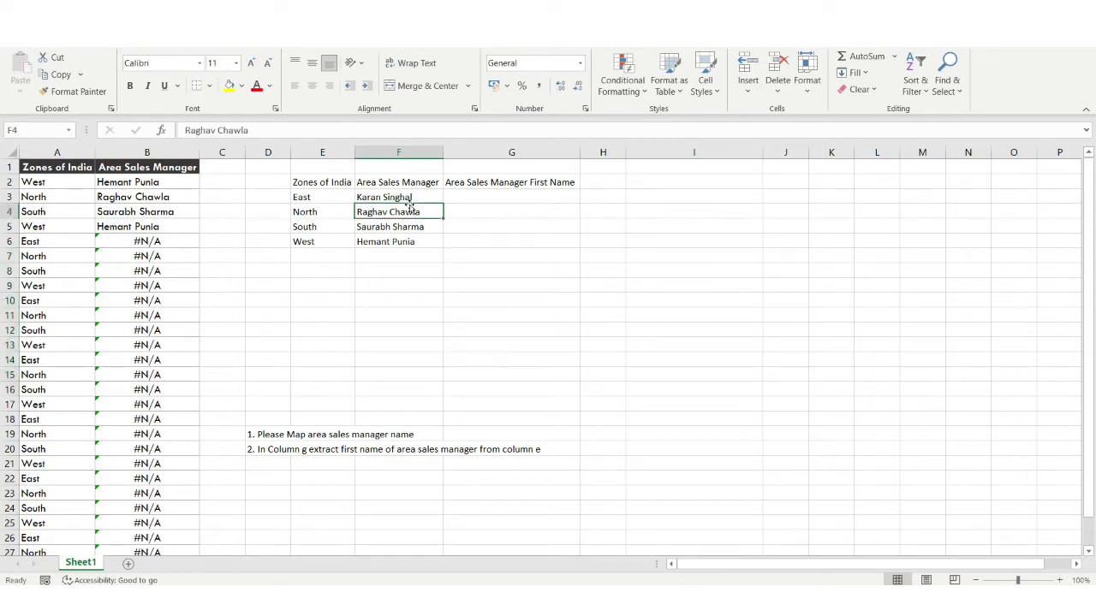
{"action": "left_click", "coordinate": [409, 198]}
{"action": "left_click", "coordinate": [160, 185]}
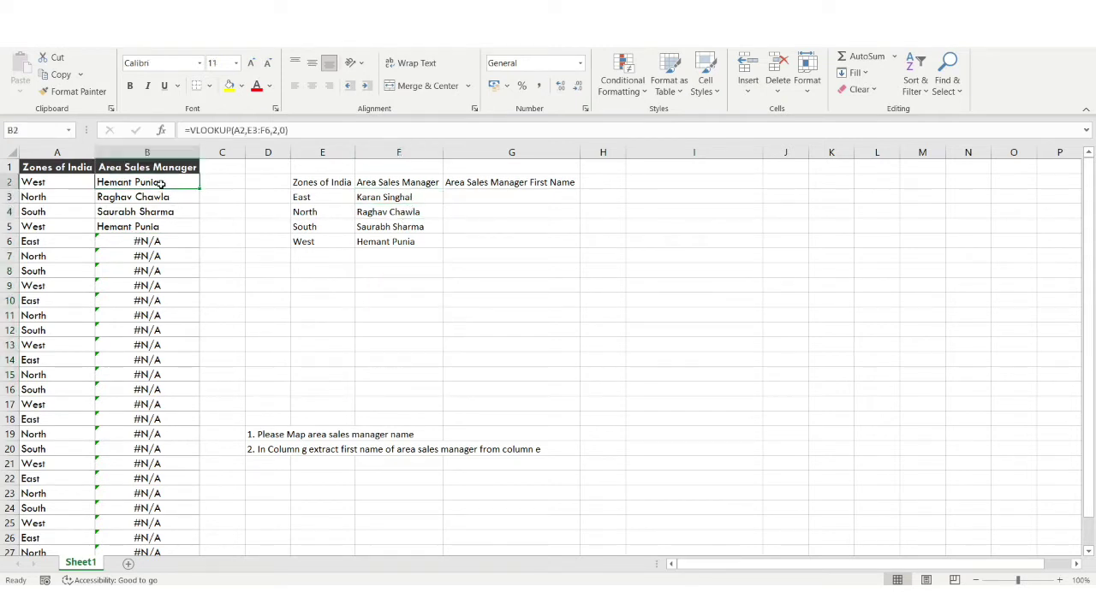
{"action": "left_click_drag", "start_coordinate": [246, 130], "coordinate": [268, 130]}
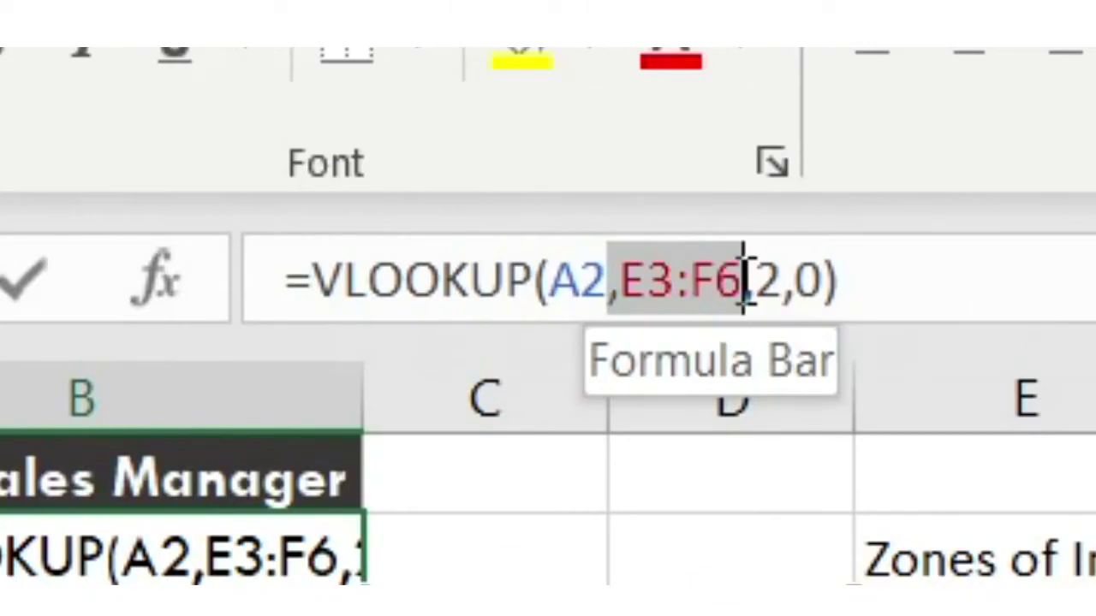
- Lock the table range as $E$3:$F$6 while keeping the lookup value as $A2
{"action": "key", "text": "F4"}
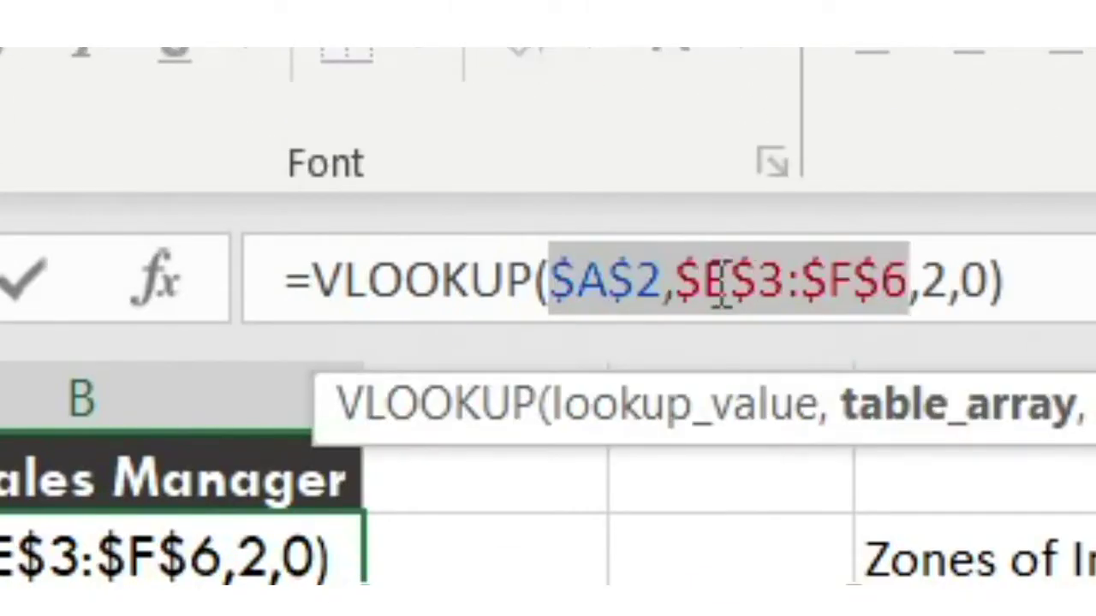
{"action": "left_click", "coordinate": [649, 291]}
{"action": "key", "text": "BackSpace"}
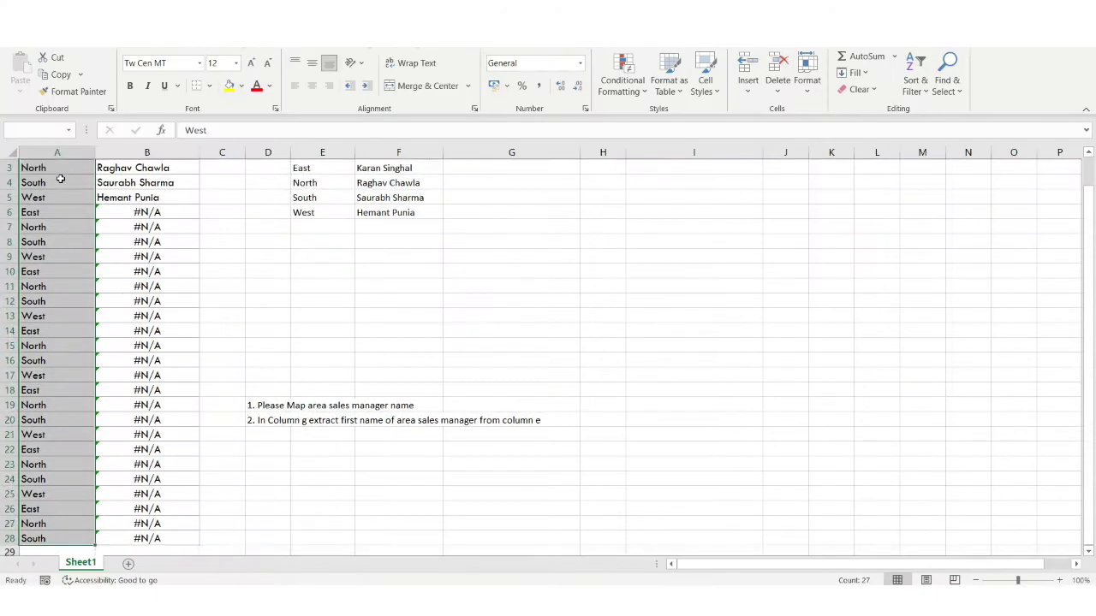
- Paste the corrected lookup down column B through B28 so every zone shows its manager
{"action": "key", "text": "Right"}
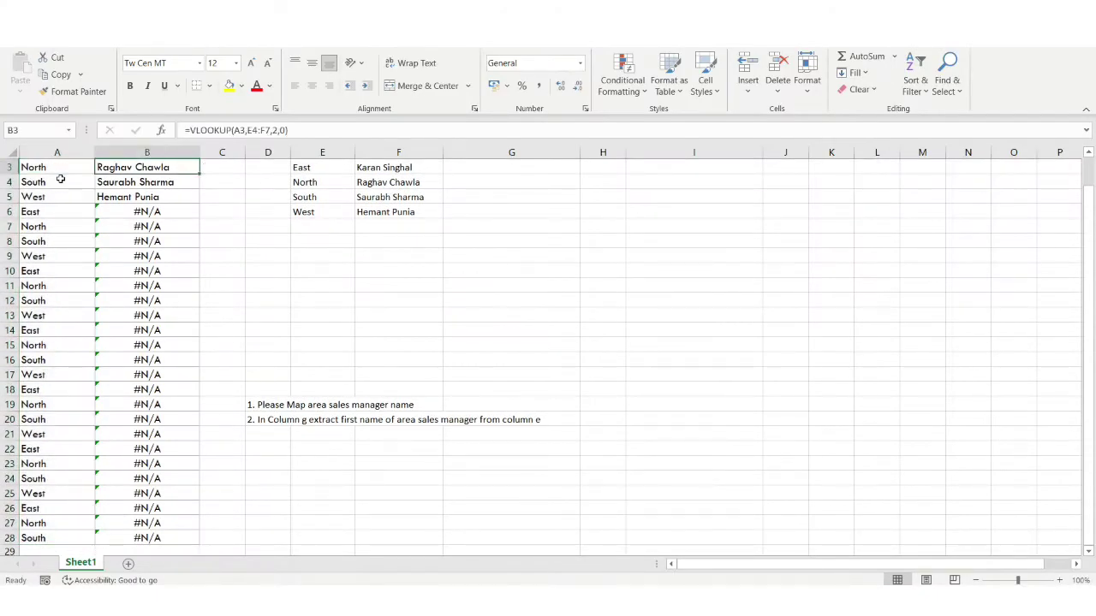
{"action": "left_click", "coordinate": [38, 229]}
{"action": "key", "text": "ctrl+shift+Down"}
{"action": "key", "text": "ctrl+Down"}
{"action": "key", "text": "Right"}
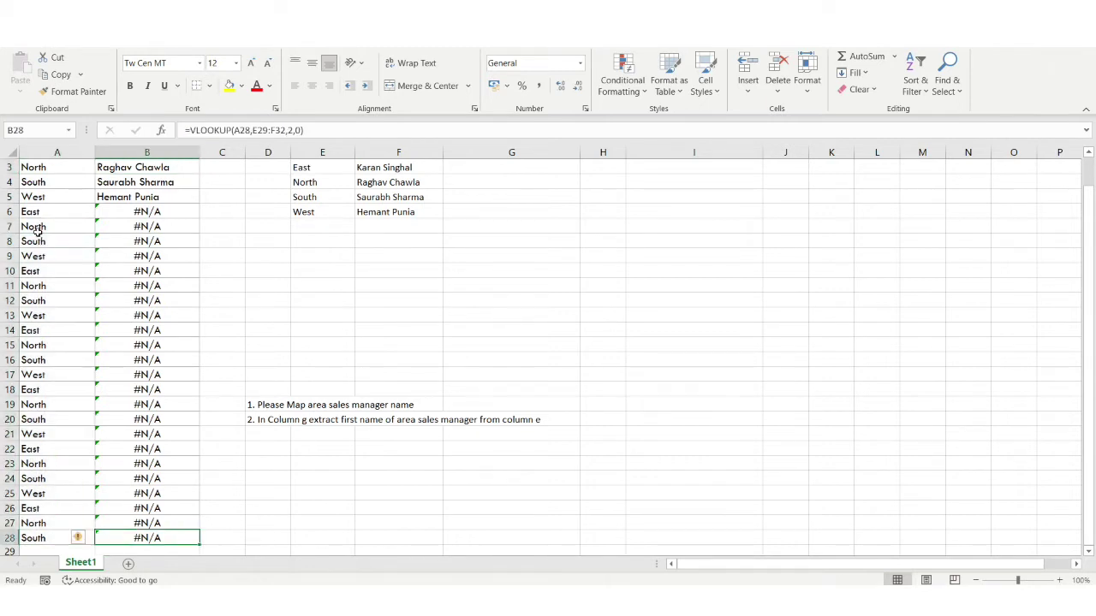
{"action": "key", "text": "ctrl+shift+Up"}
{"action": "key", "text": "ctrl+v"}
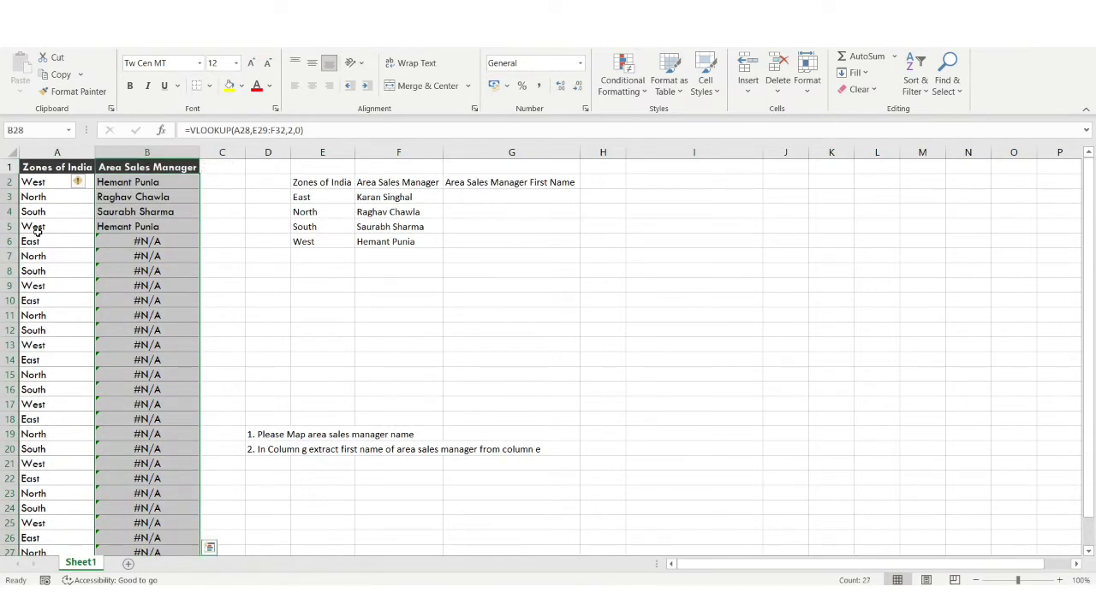
{"action": "left_click", "coordinate": [140, 329]}
{"action": "scroll", "coordinate": [140, 327], "scroll_direction": "down", "scroll_amount": 2}
{"action": "scroll", "coordinate": [139, 326], "scroll_direction": "up", "scroll_amount": 2}
{"action": "scroll", "coordinate": [140, 326], "scroll_direction": "down", "scroll_amount": 1}
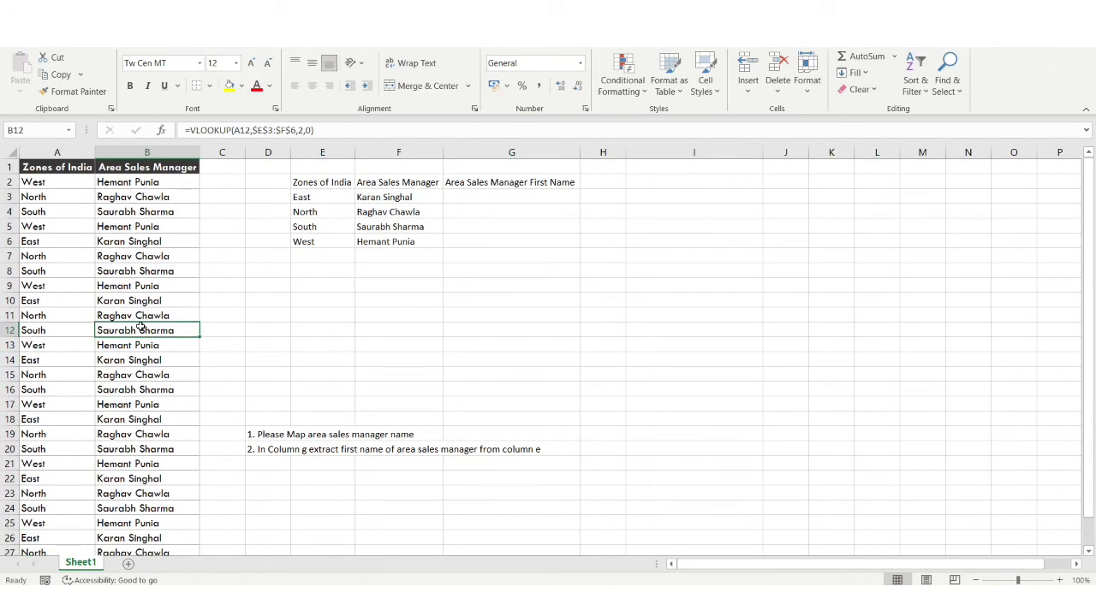
- Change the D20 note to extract first names from column f instead of column e
{"action": "left_click", "coordinate": [273, 450]}
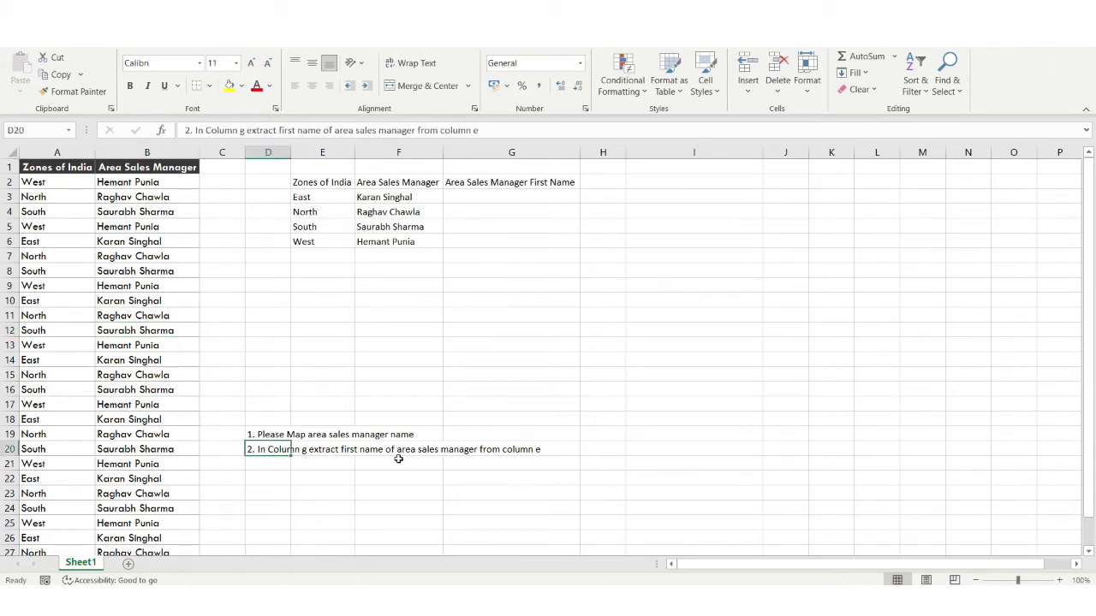
{"action": "left_click", "coordinate": [491, 195]}
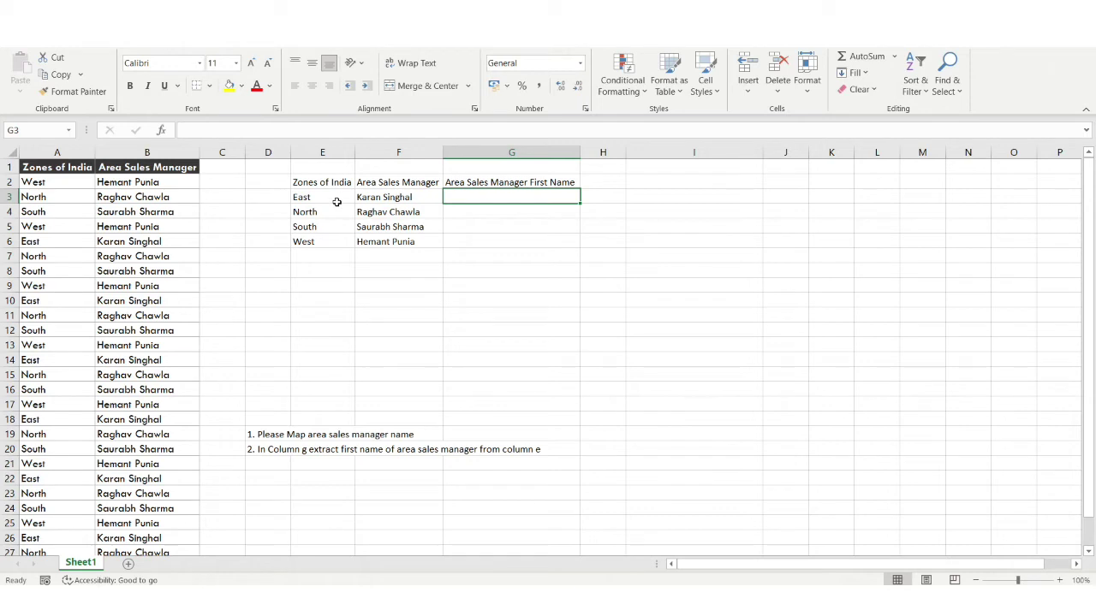
{"action": "left_click", "coordinate": [272, 452]}
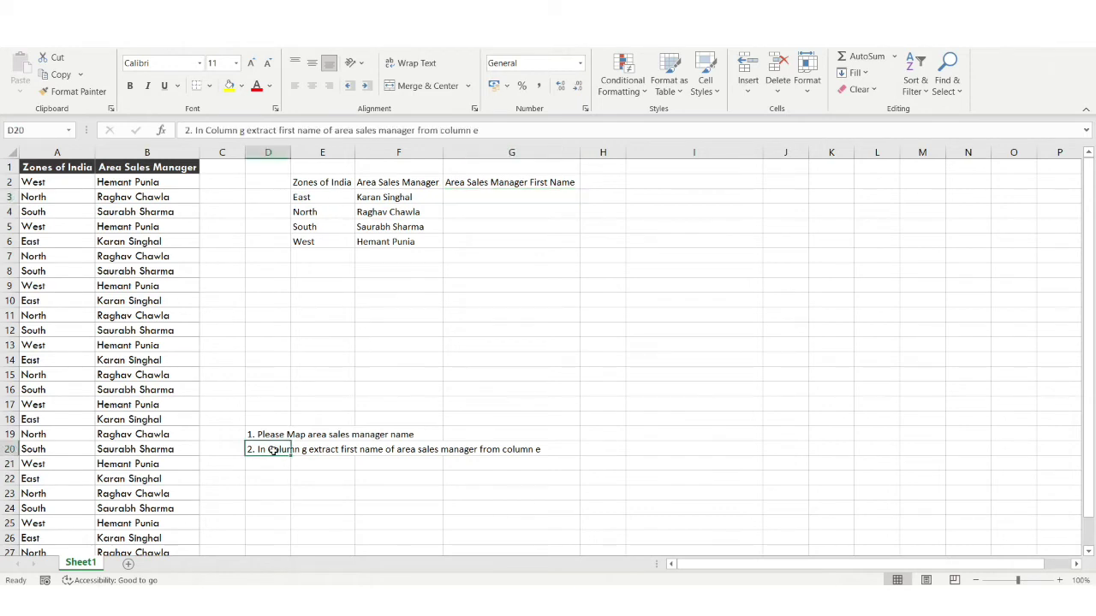
{"action": "left_click", "coordinate": [548, 127]}
{"action": "key", "text": "Return"}
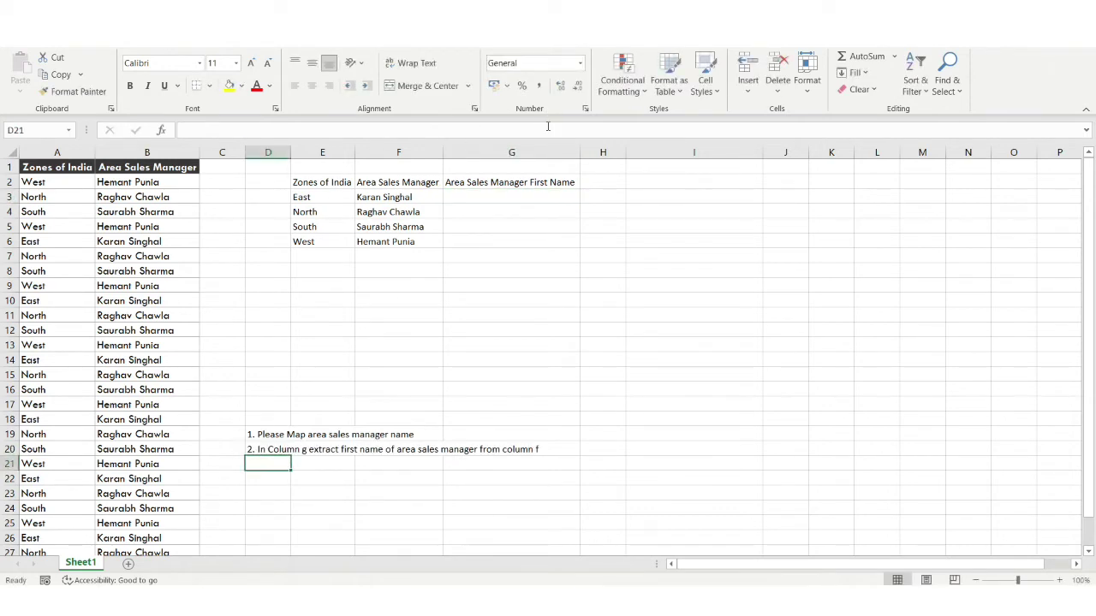
{"action": "left_click", "coordinate": [386, 197]}
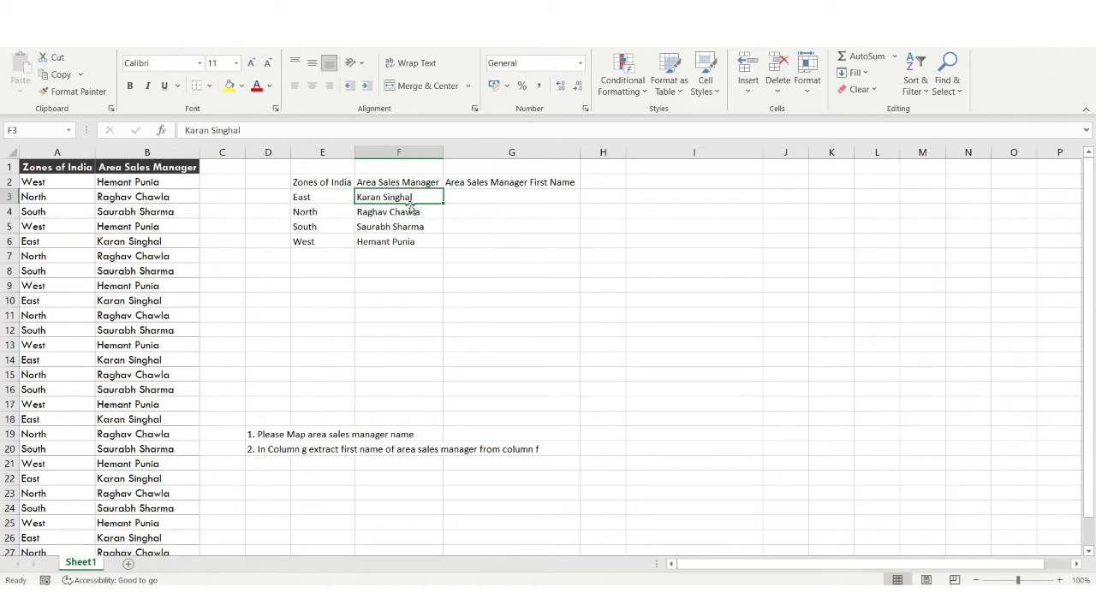
{"action": "left_click_drag", "start_coordinate": [399, 198], "coordinate": [405, 244]}
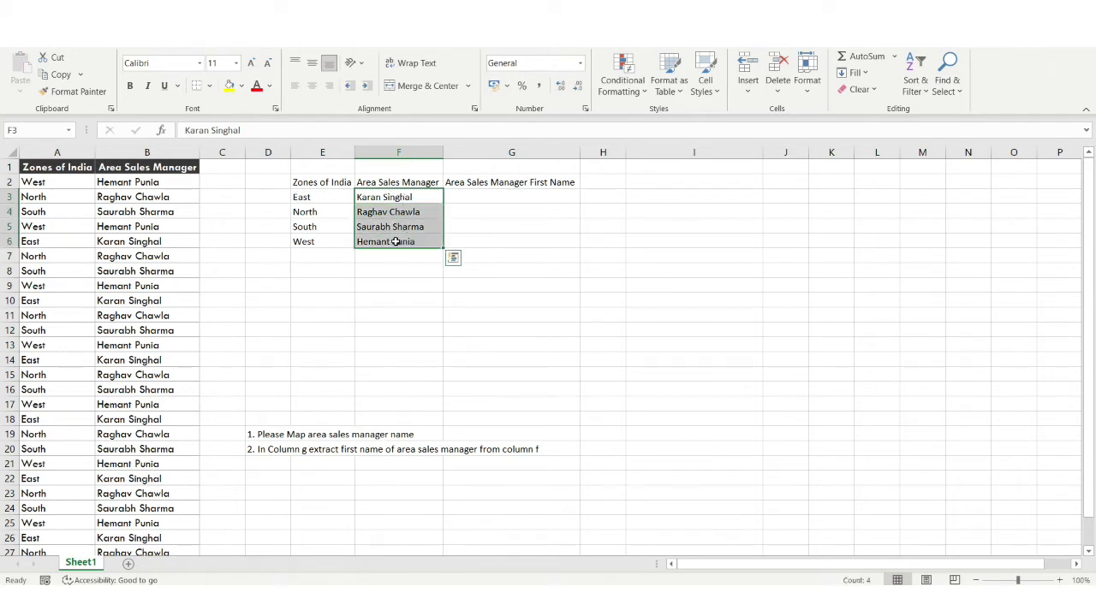
{"action": "double_click", "coordinate": [392, 242]}
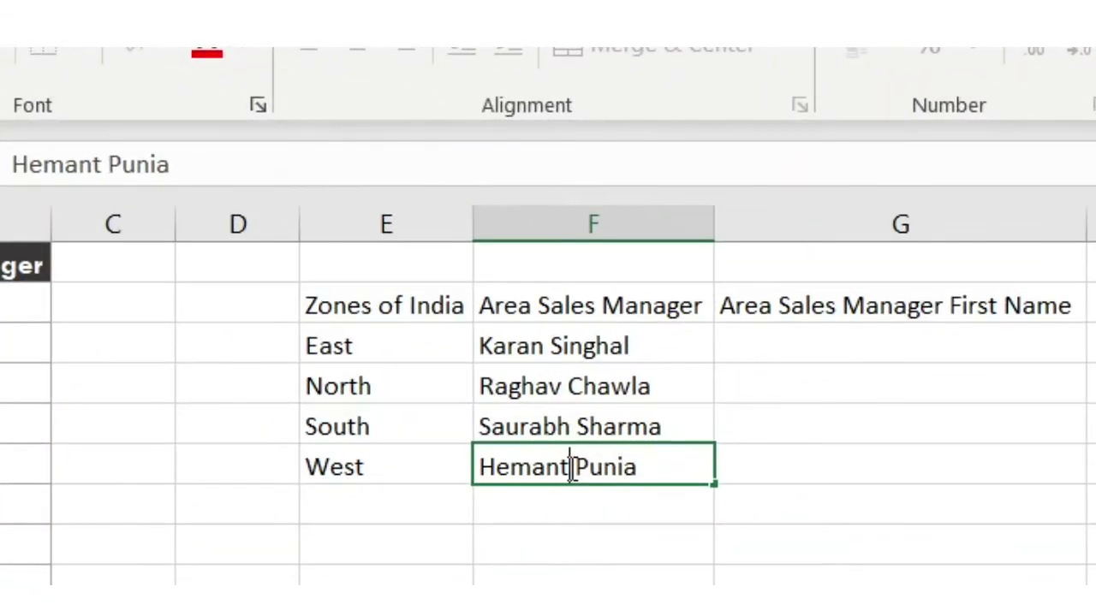
{"action": "left_click_drag", "start_coordinate": [571, 468], "coordinate": [467, 468]}
{"action": "key", "text": "Return"}
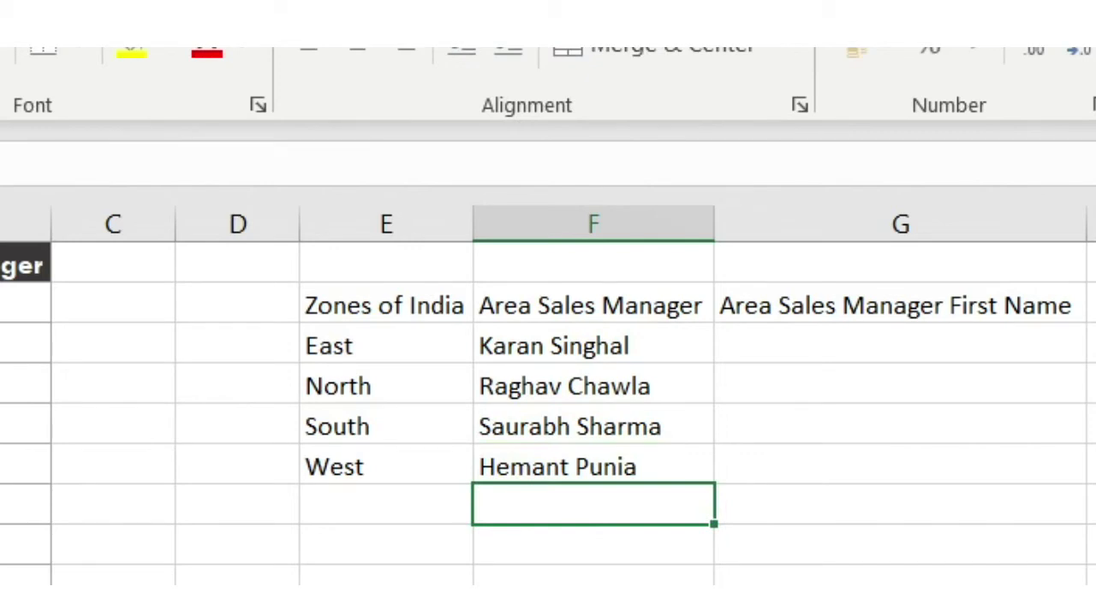
{"action": "left_click", "coordinate": [596, 435]}
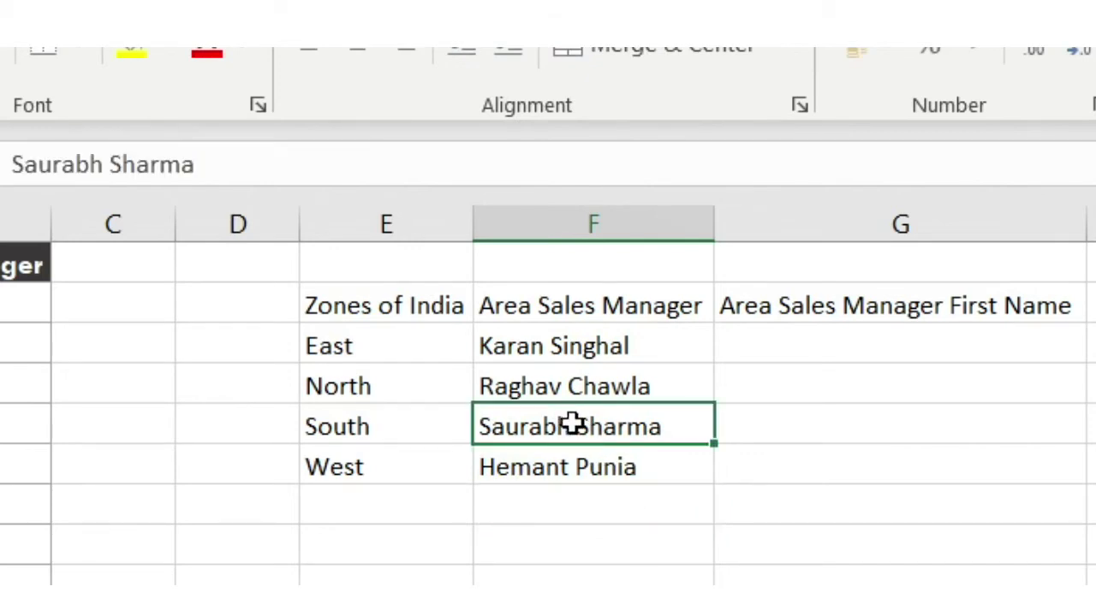
{"action": "double_click", "coordinate": [573, 425]}
{"action": "left_click_drag", "start_coordinate": [576, 424], "coordinate": [437, 416]}
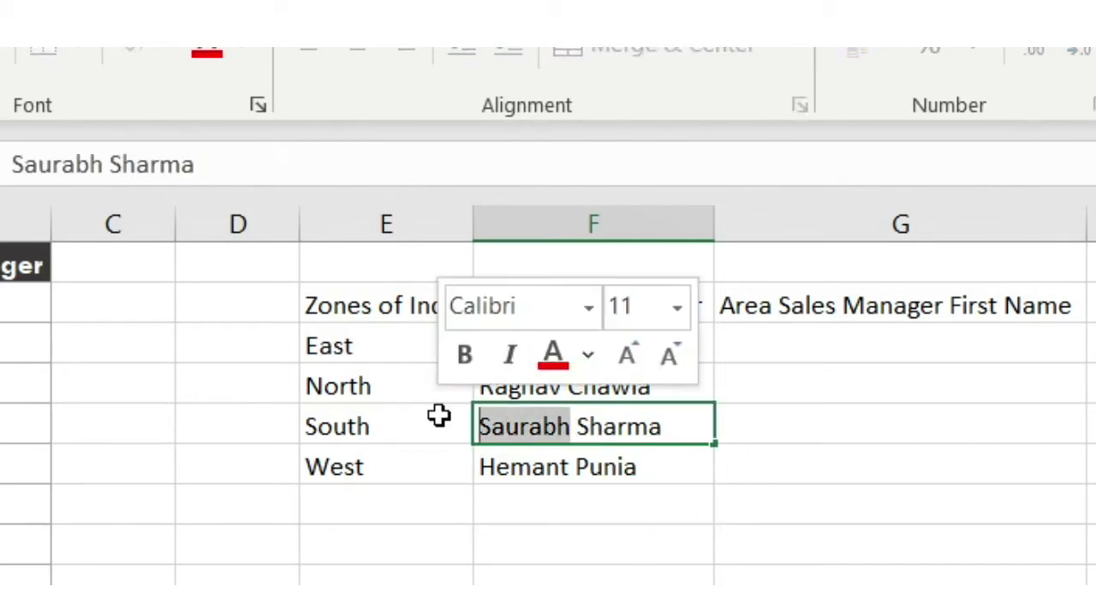
{"action": "key", "text": "Return"}
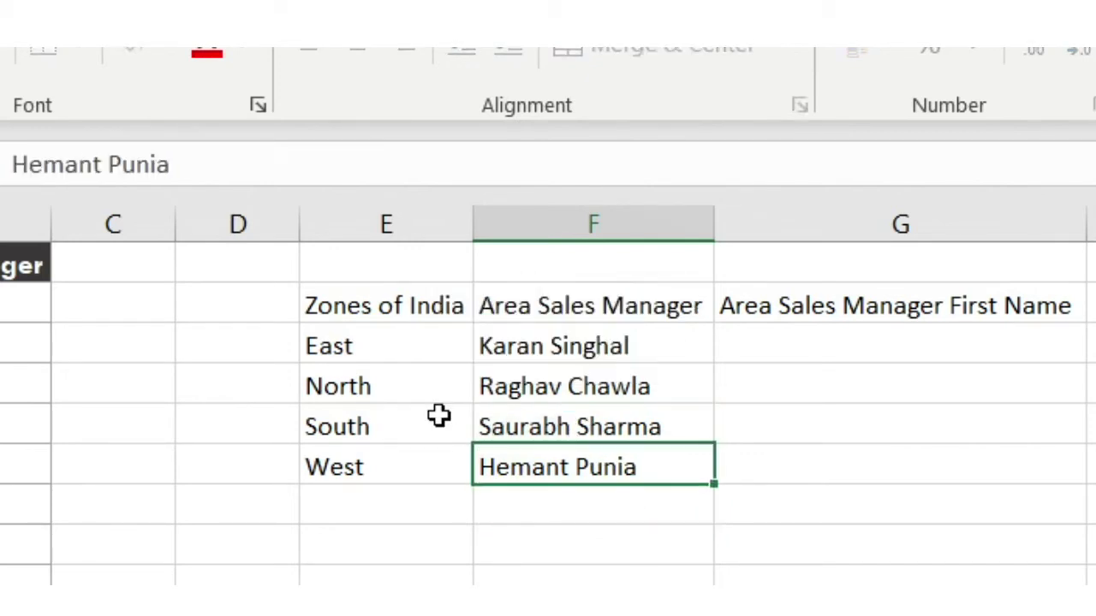
{"action": "left_click", "coordinate": [576, 373]}
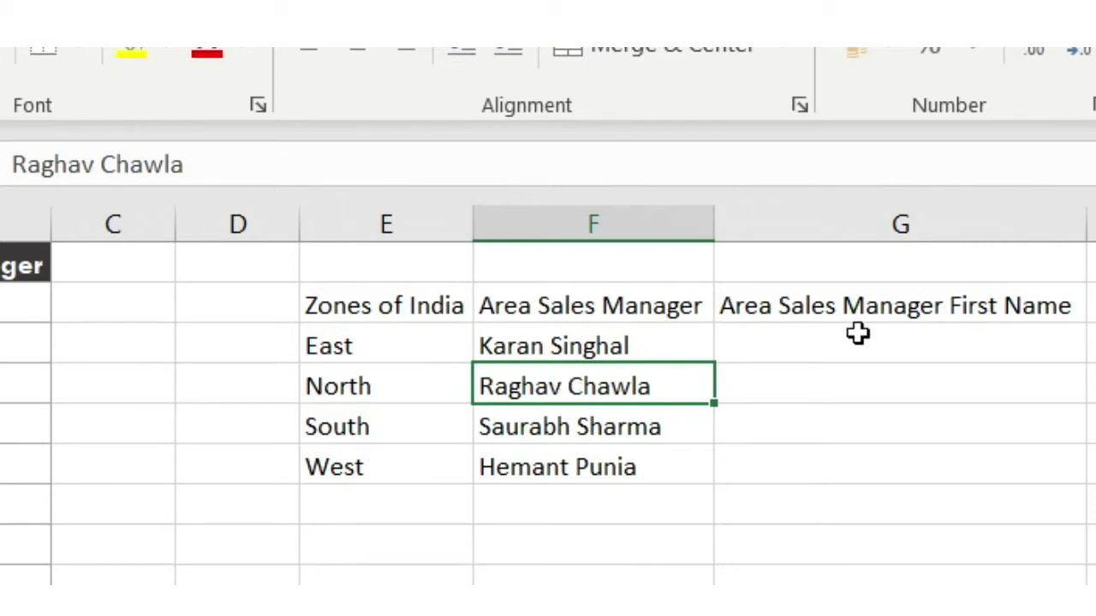
{"action": "double_click", "coordinate": [568, 389]}
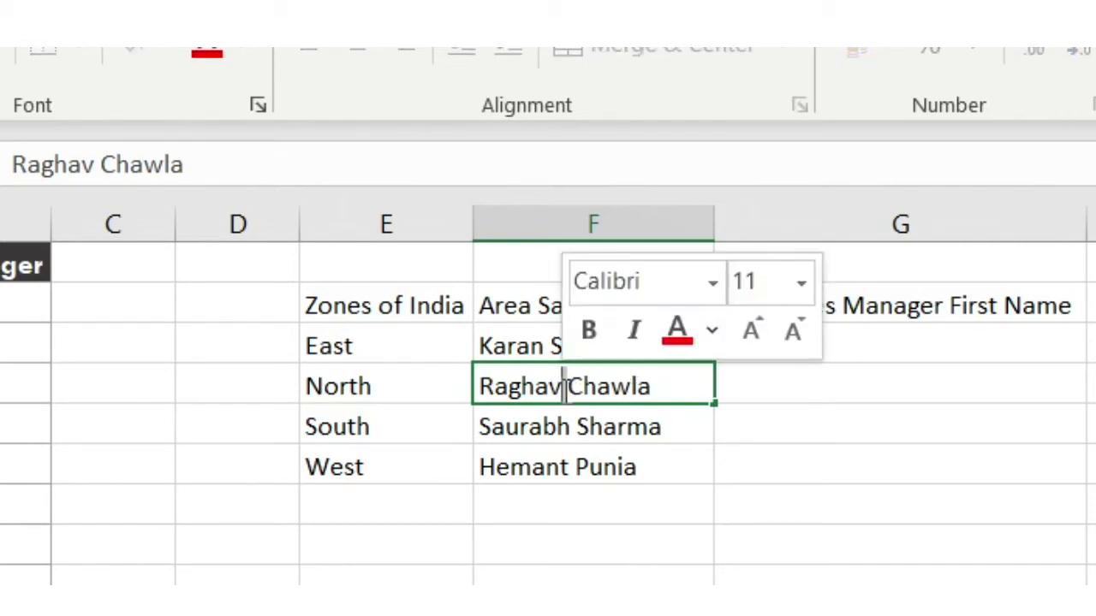
{"action": "key", "text": "Return"}
{"action": "left_click", "coordinate": [524, 389]}
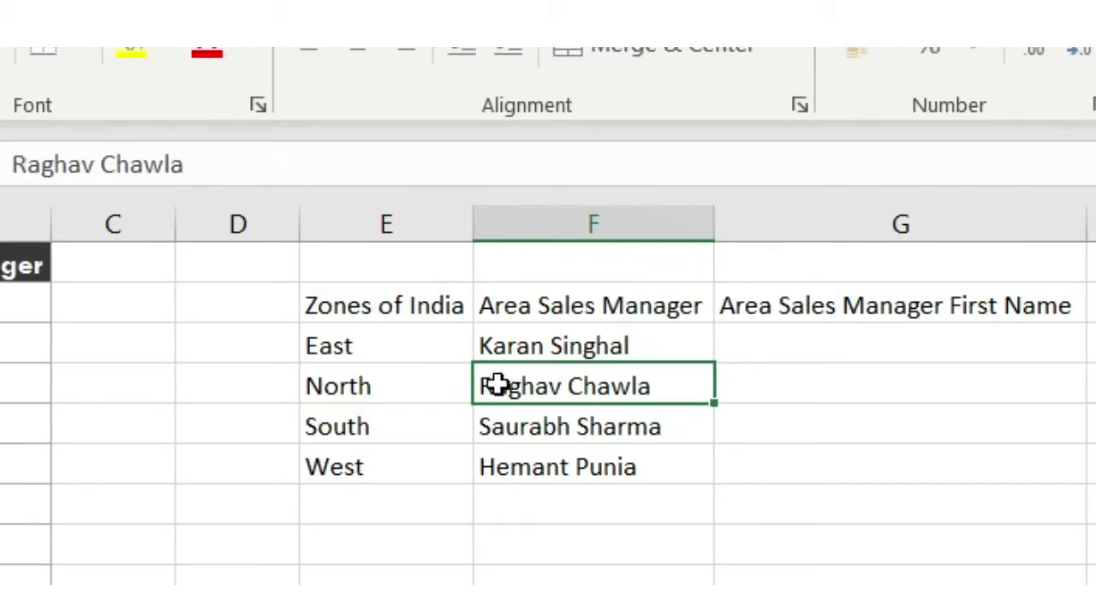
{"action": "left_click", "coordinate": [539, 343]}
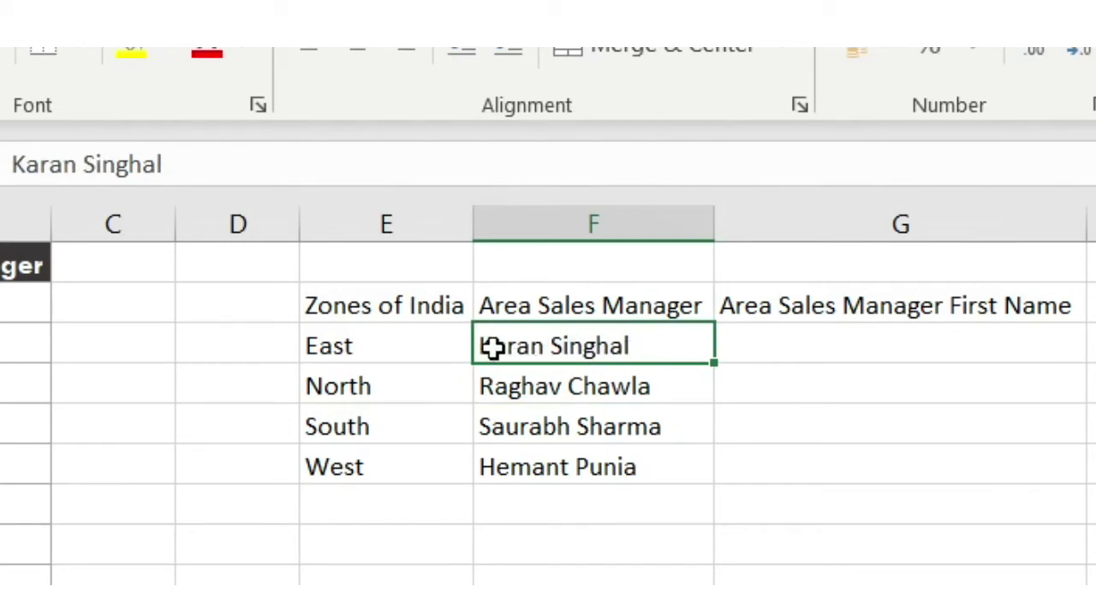
{"action": "left_click", "coordinate": [767, 349]}
{"action": "type", "text": "=l"}
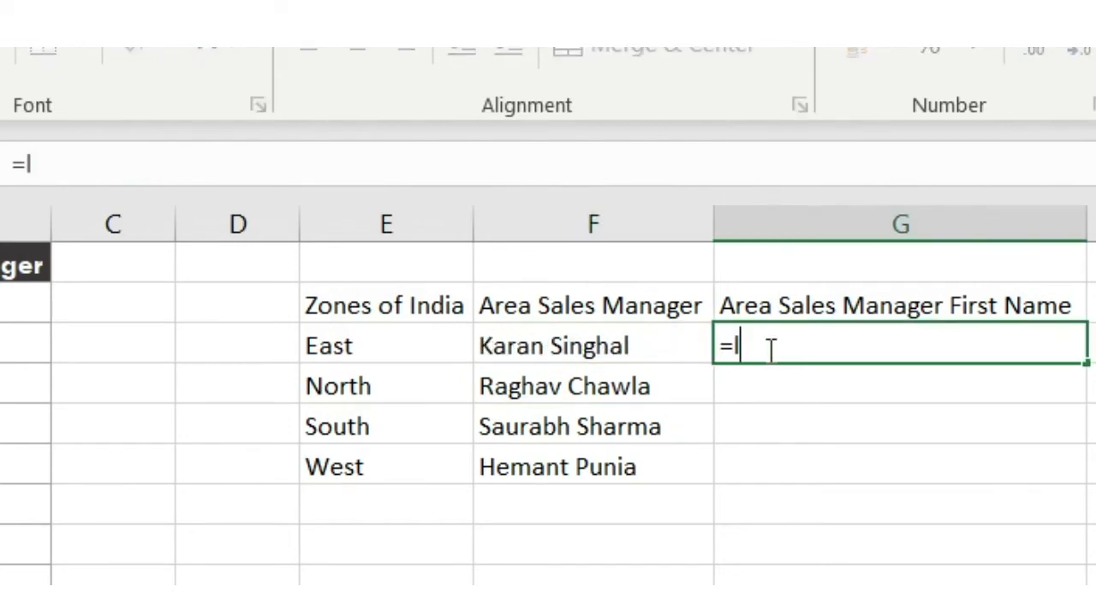
{"action": "type", "text": "en"}
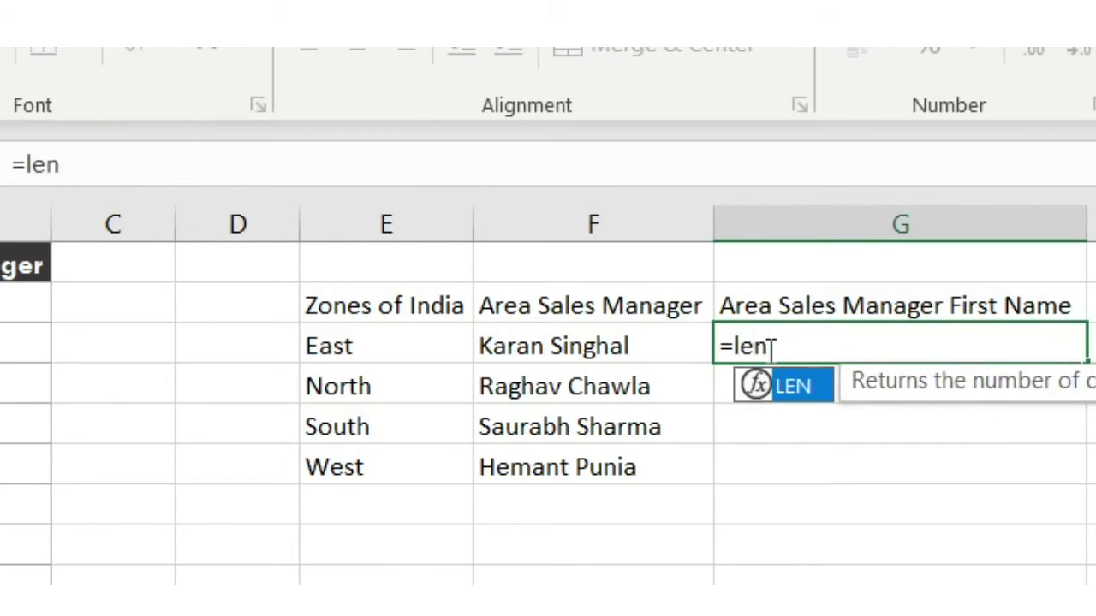
{"action": "type", "text": "("}
{"action": "left_click", "coordinate": [665, 343]}
{"action": "key", "text": "Return"}
{"action": "left_click", "coordinate": [785, 340]}
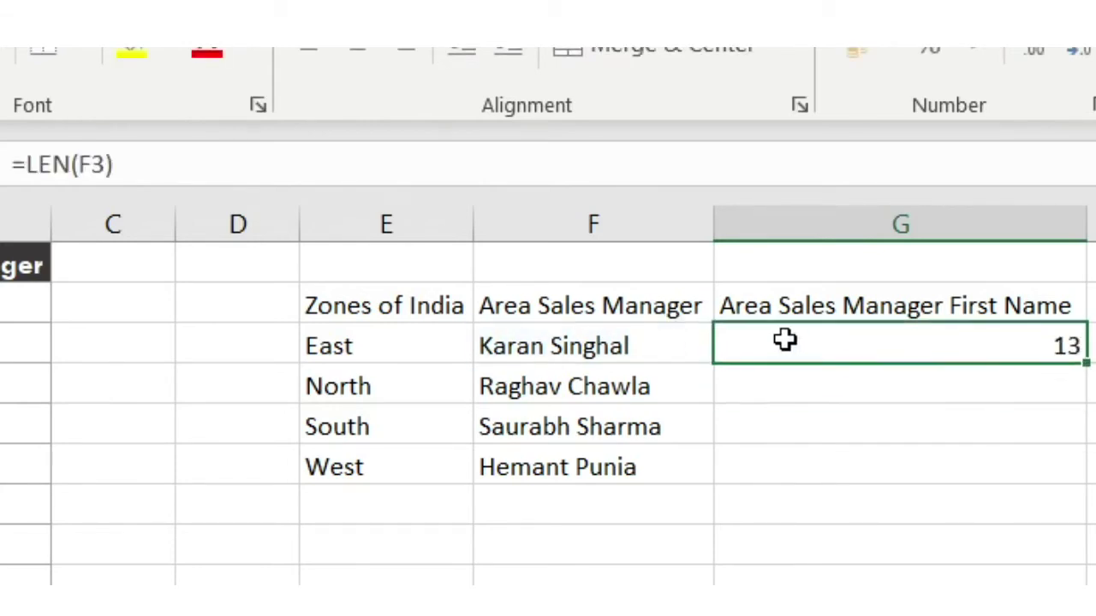
{"action": "left_click", "coordinate": [584, 343]}
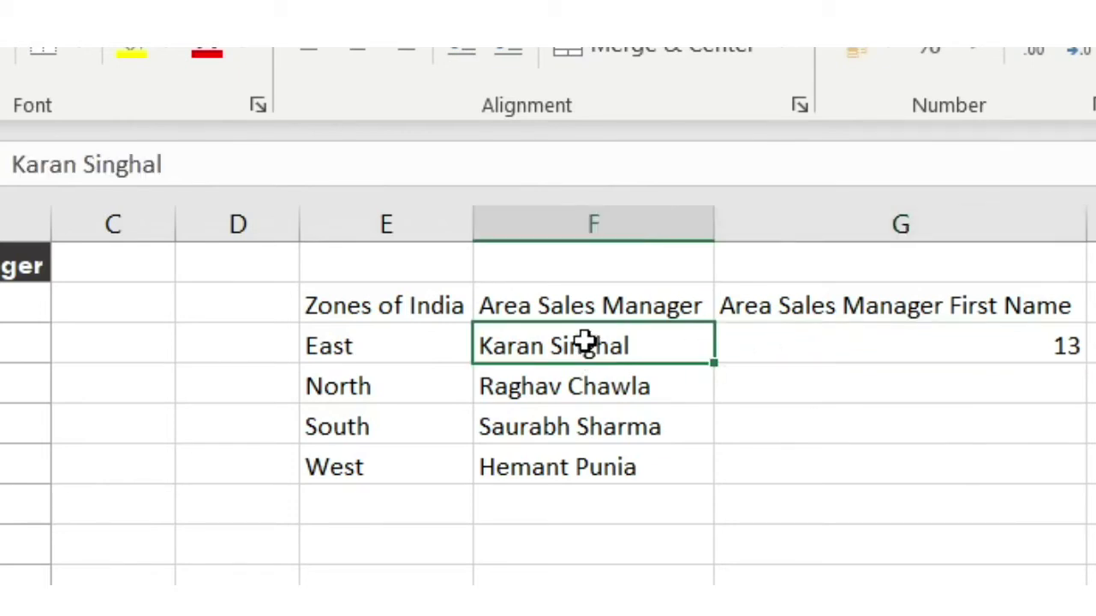
{"action": "left_click", "coordinate": [745, 345]}
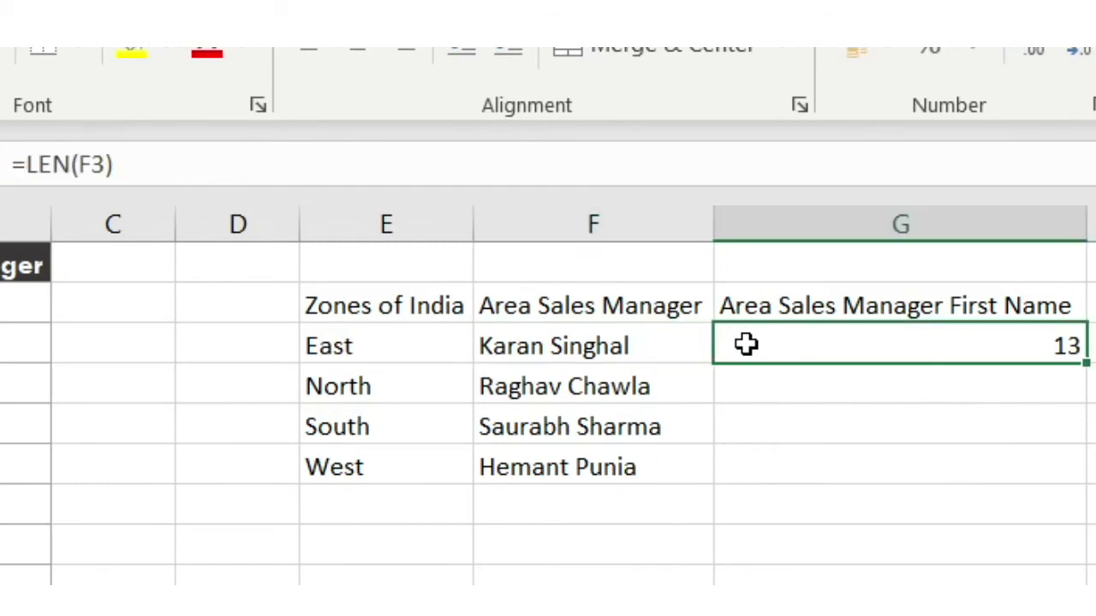
{"action": "left_click", "coordinate": [552, 346]}
{"action": "double_click", "coordinate": [552, 346]}
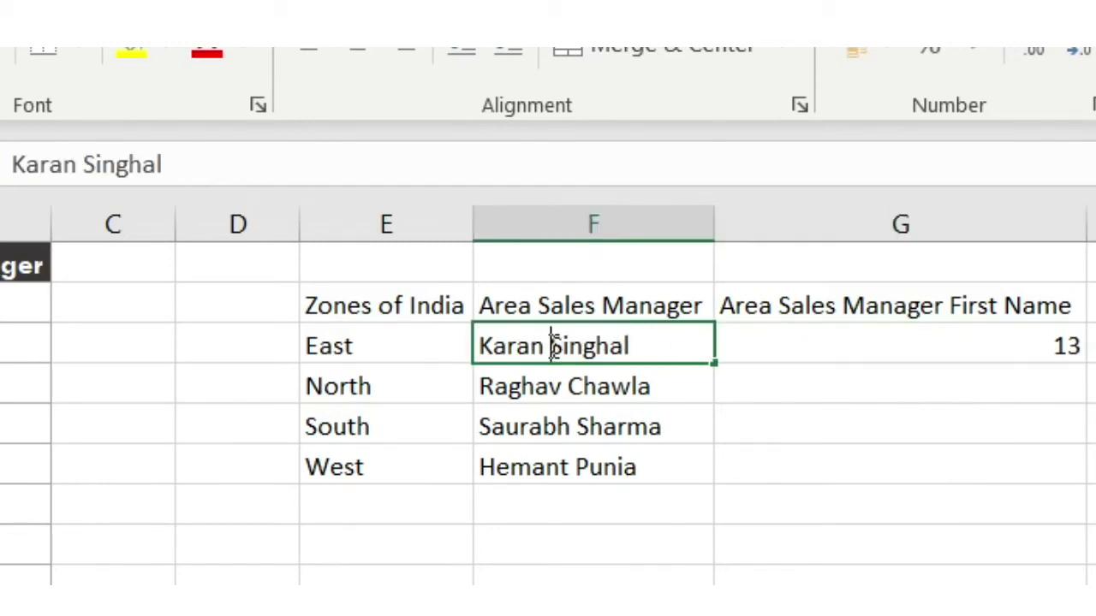
{"action": "left_click", "coordinate": [545, 346]}
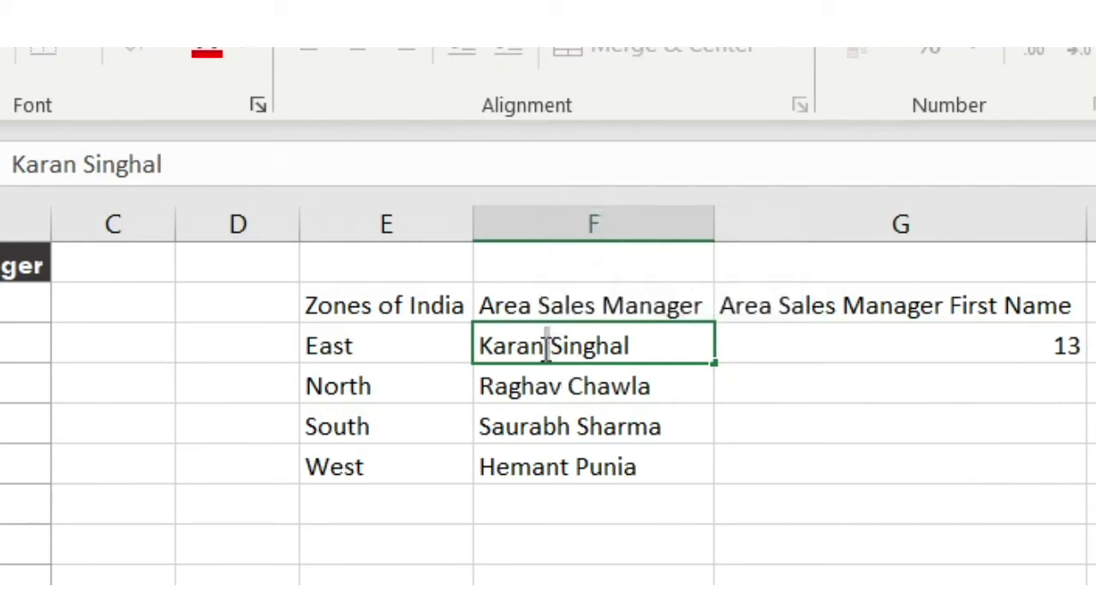
{"action": "left_click_drag", "start_coordinate": [547, 346], "coordinate": [467, 344]}
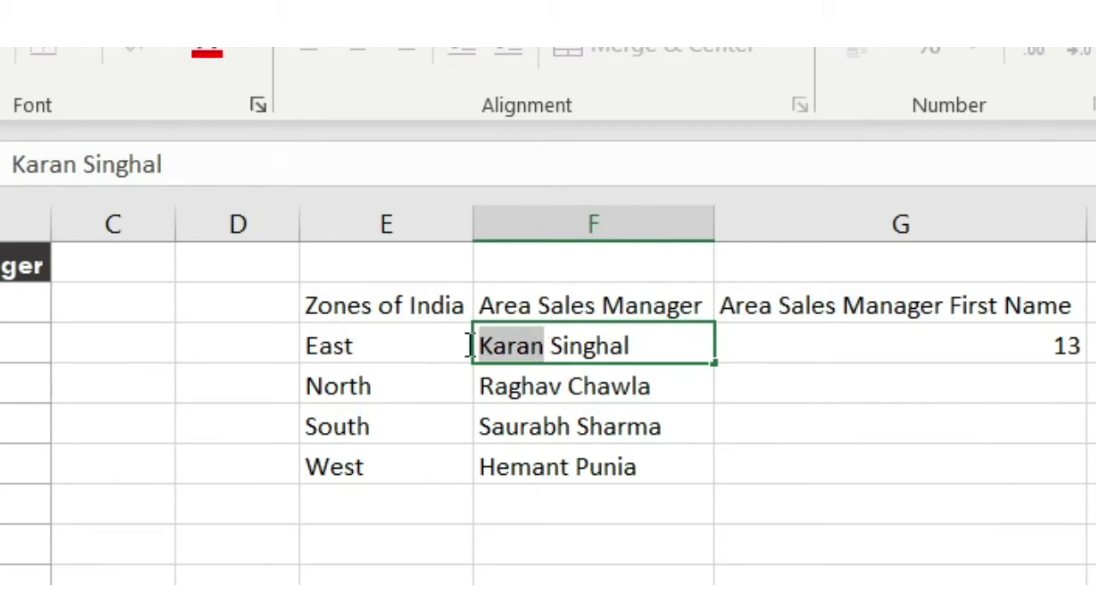
{"action": "left_click", "coordinate": [905, 356]}
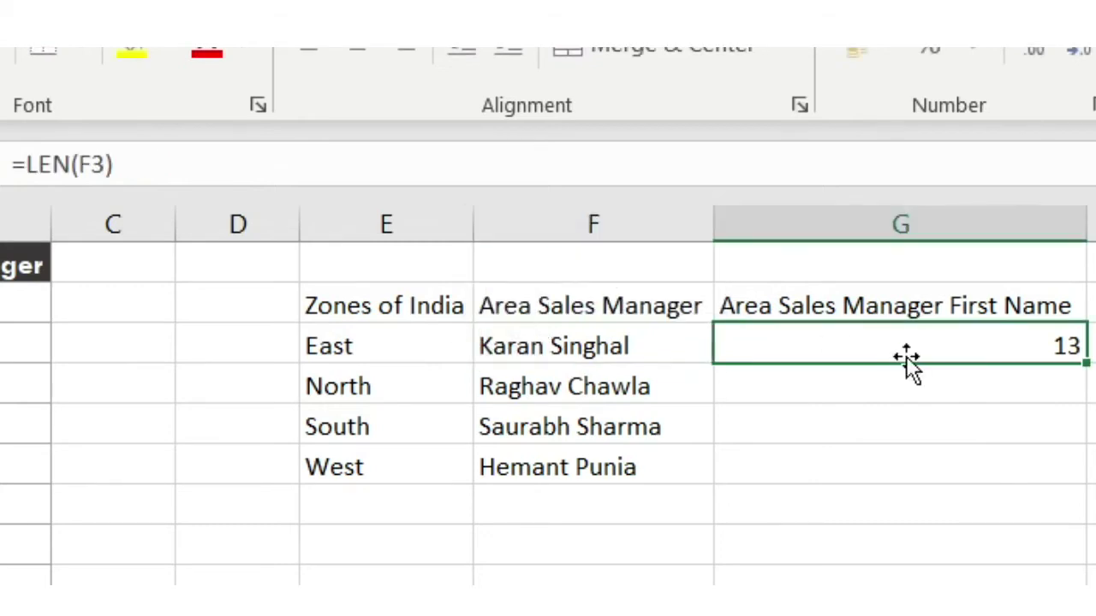
{"action": "key", "text": "BackSpace"}
{"action": "key", "text": "Return"}
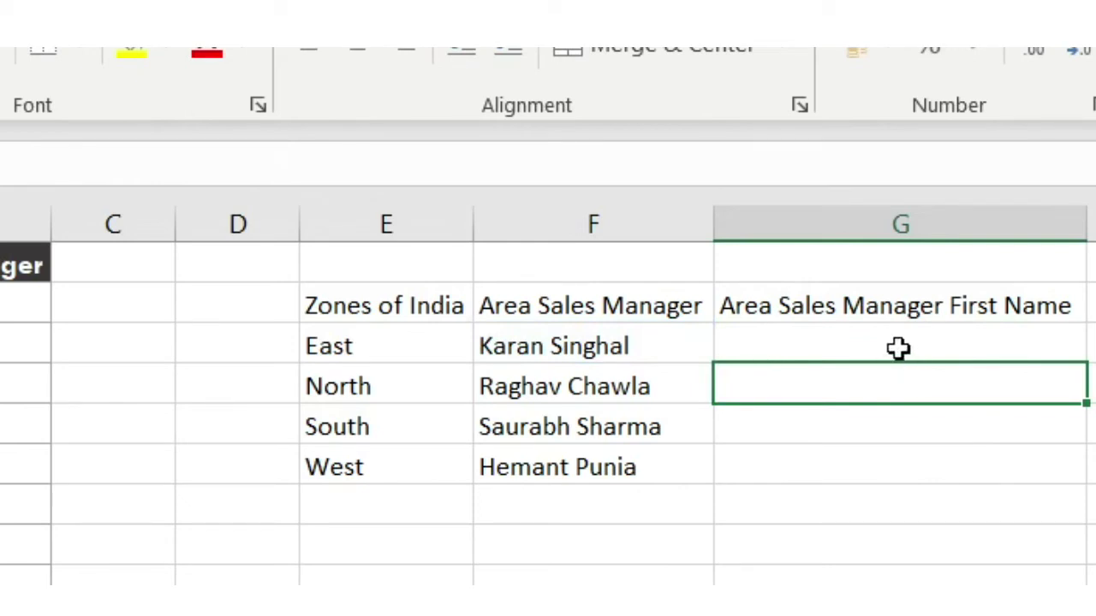
- Start an entry in G3, then abandon it and leave the cell empty
{"action": "left_click", "coordinate": [895, 342]}
{"action": "double_click", "coordinate": [895, 343]}
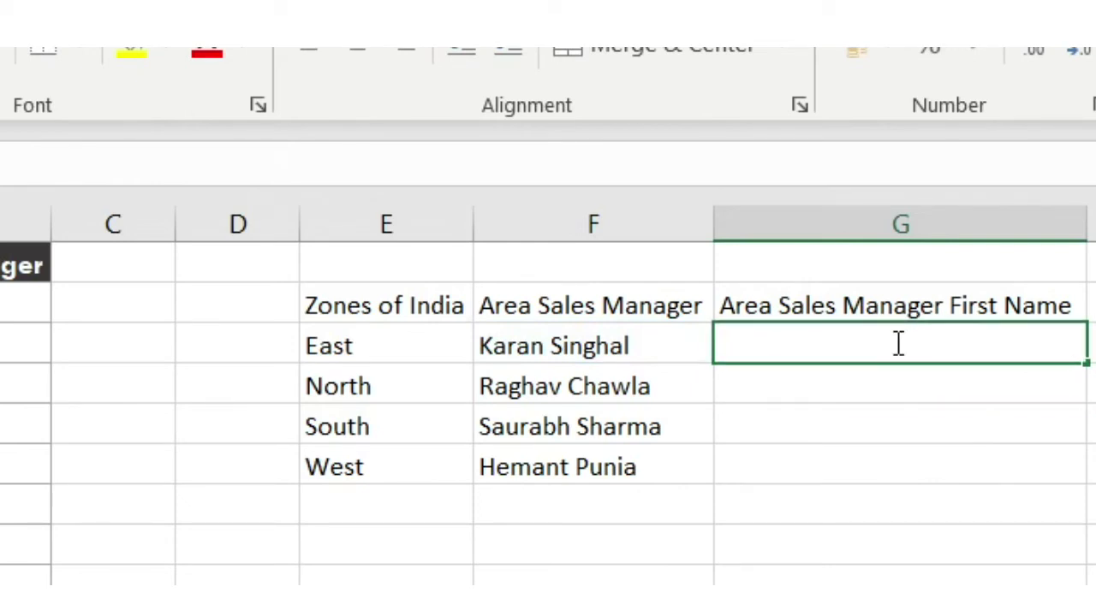
{"action": "type", "text": "="}
{"action": "key", "text": "BackSpace"}
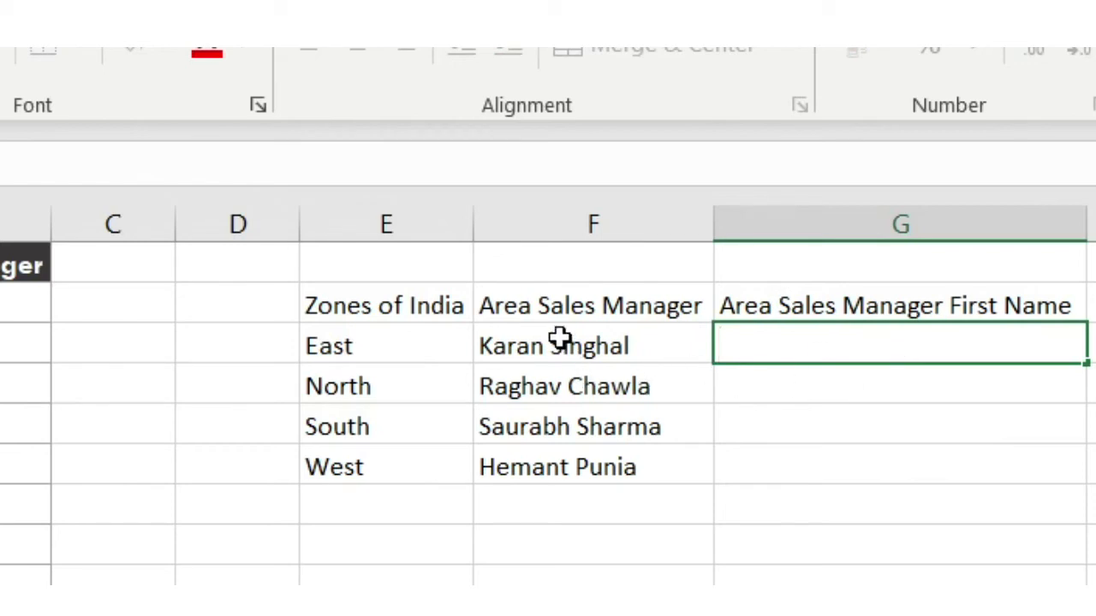
{"action": "key", "text": "Return"}
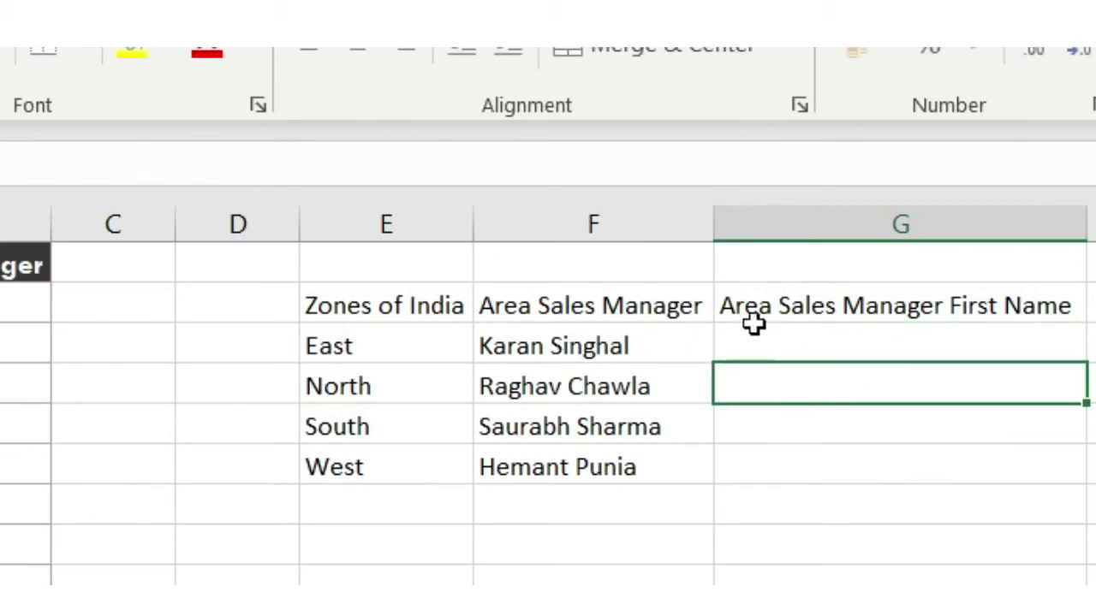
- Enter =FIND(" ",F3) in G3, returning 6, and copy it down to G6
{"action": "left_click", "coordinate": [774, 341]}
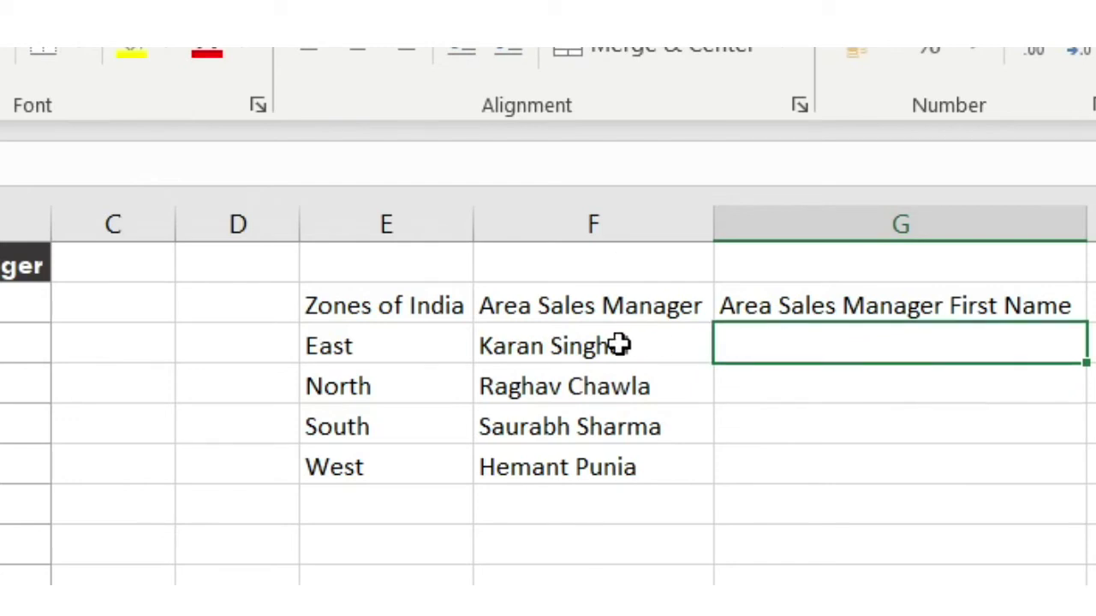
{"action": "left_click", "coordinate": [550, 344]}
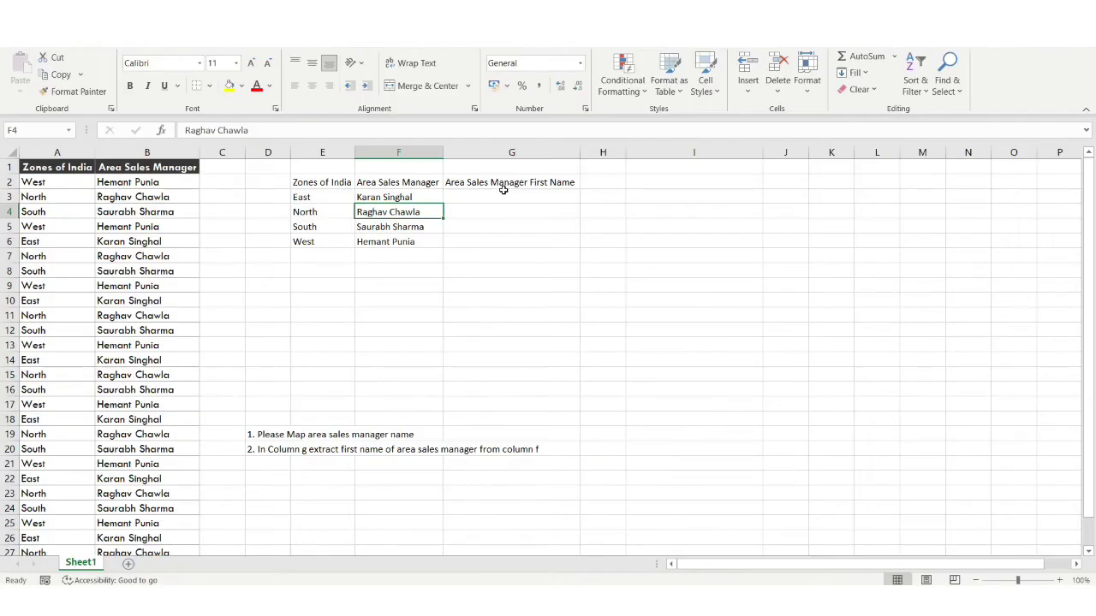
{"action": "left_click", "coordinate": [885, 345]}
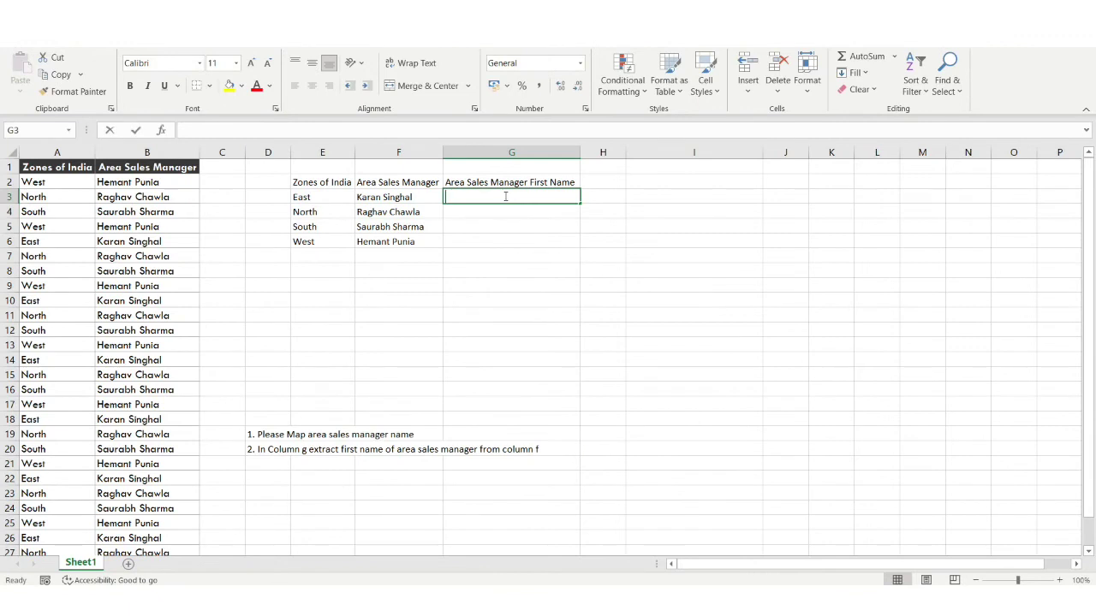
{"action": "type", "text": "=fin"}
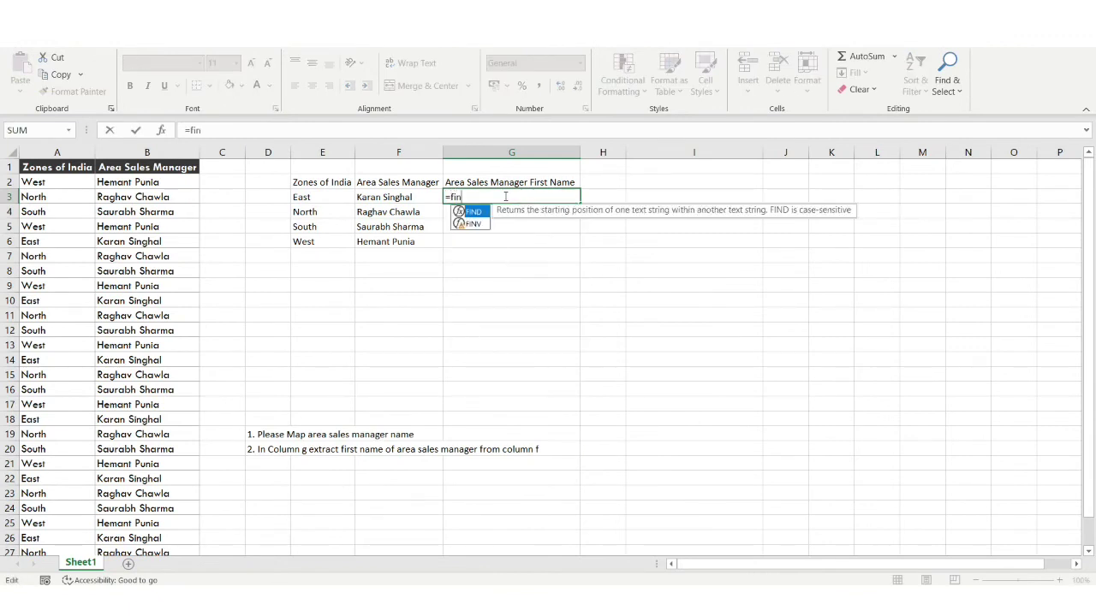
{"action": "type", "text": "d("}
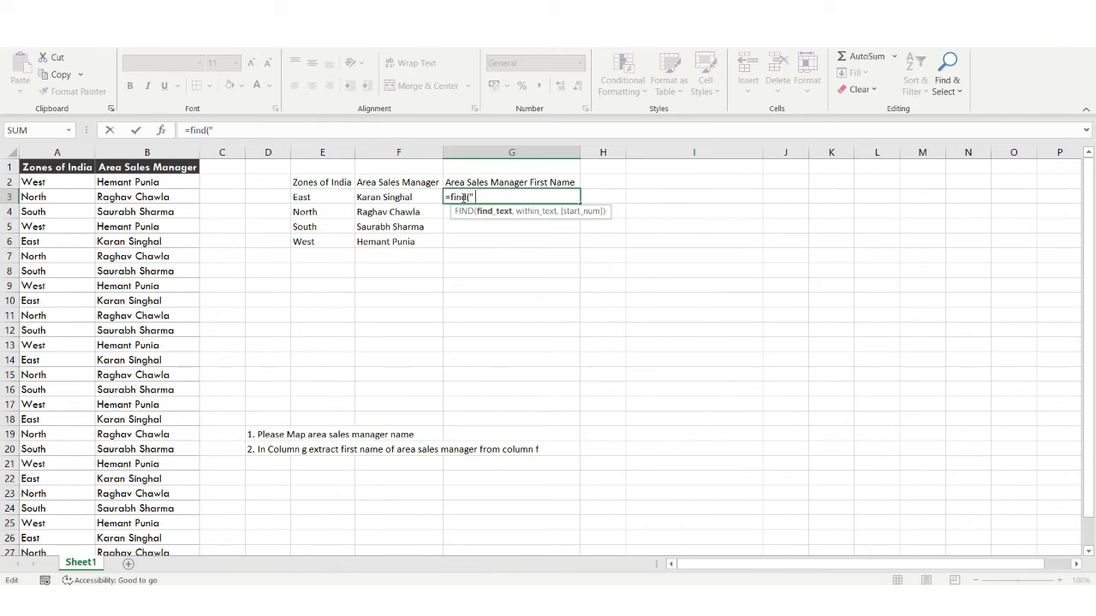
{"action": "type", "text": "\" \","}
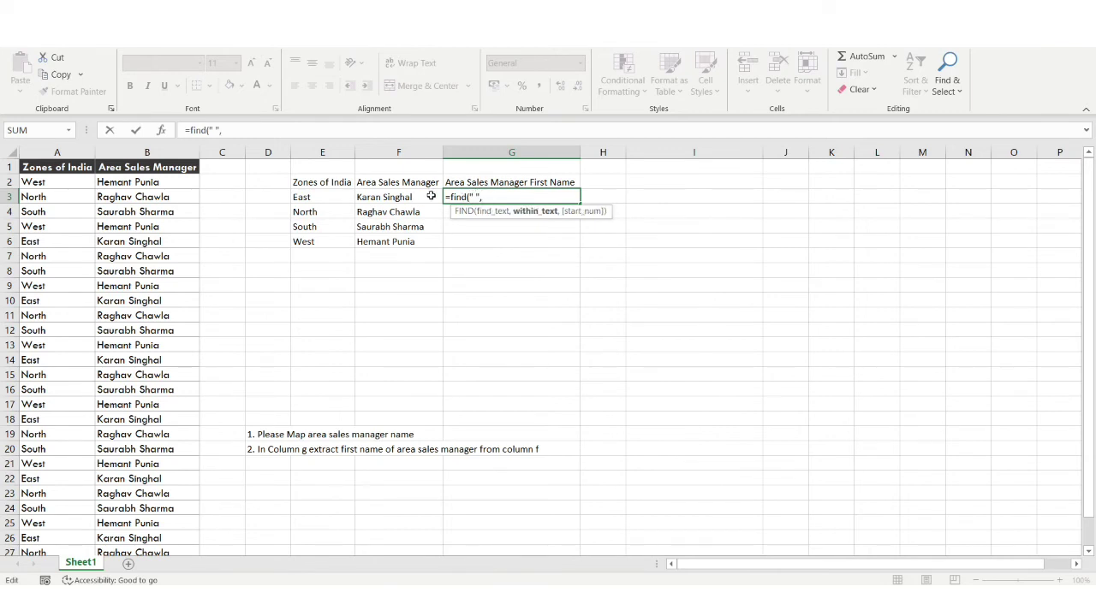
{"action": "left_click", "coordinate": [423, 196]}
{"action": "type", "text": ")"}
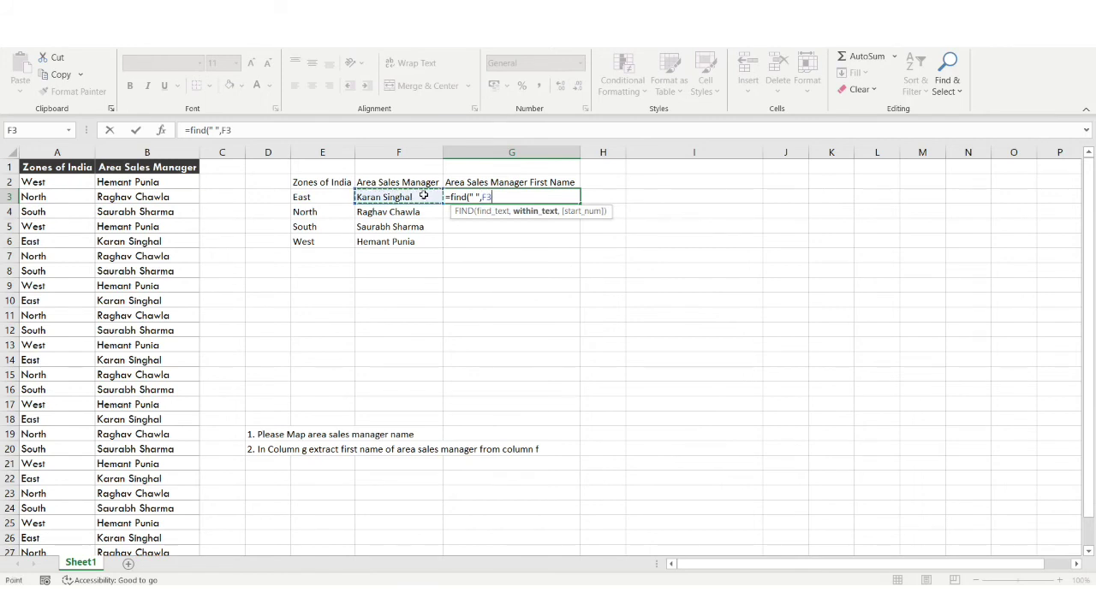
{"action": "key", "text": "Return"}
{"action": "left_click", "coordinate": [492, 197]}
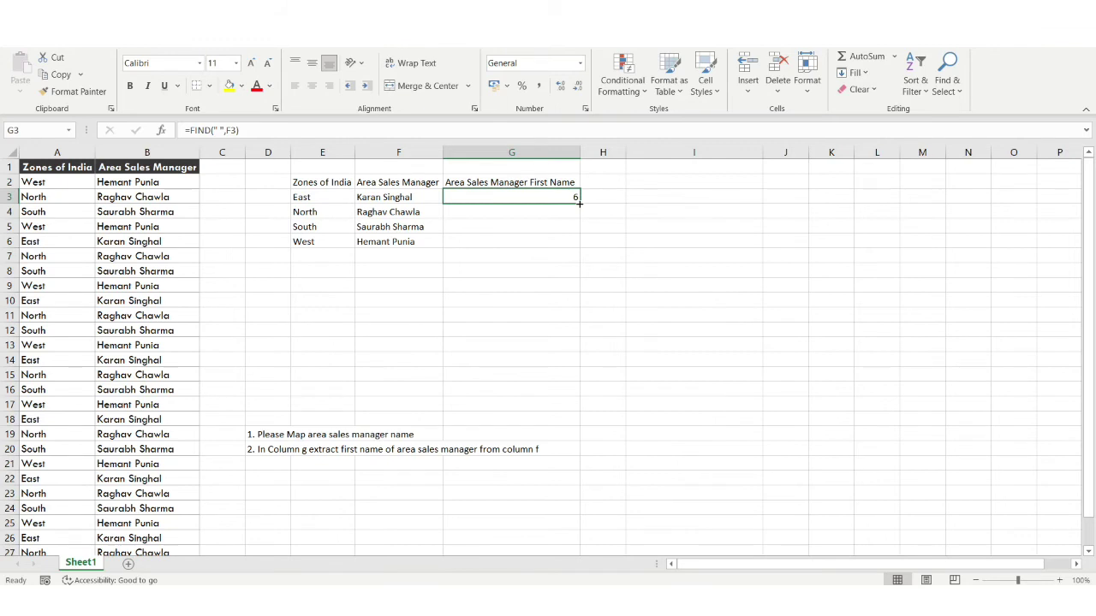
{"action": "left_click_drag", "start_coordinate": [576, 250], "coordinate": [579, 248]}
- Verify the copied FIND formulas in G4 and G5 against the full names in column F
{"action": "left_click", "coordinate": [554, 197]}
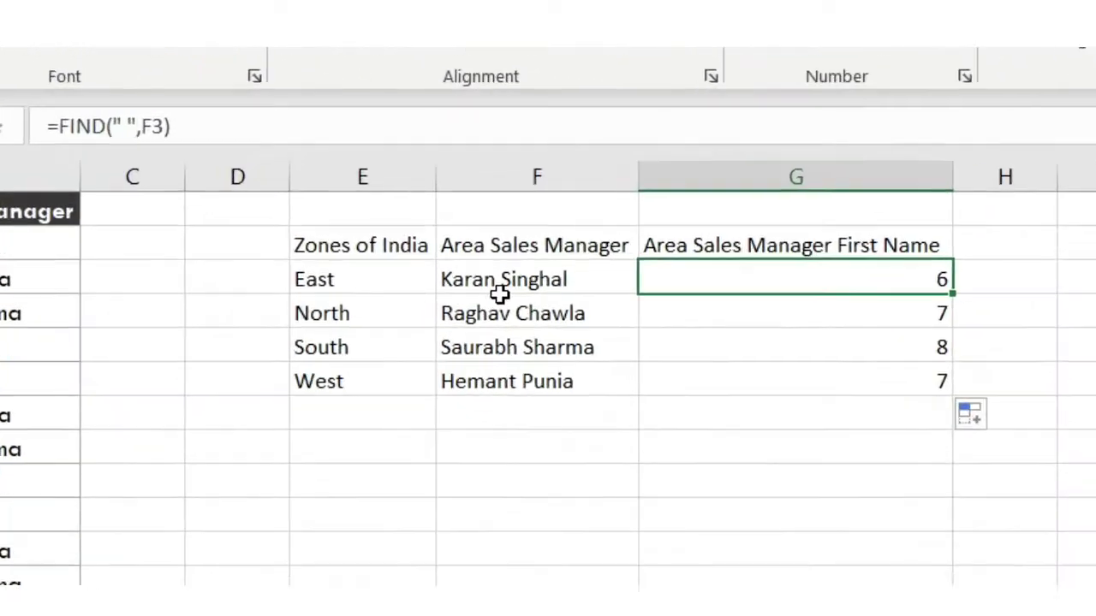
{"action": "left_click", "coordinate": [1031, 351]}
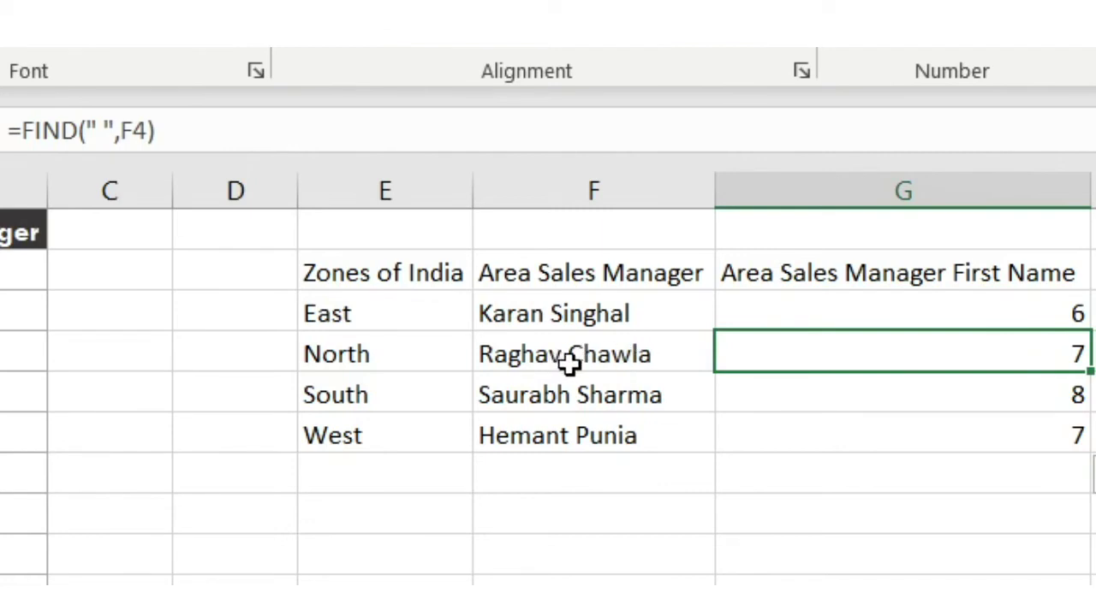
{"action": "left_click", "coordinate": [930, 392]}
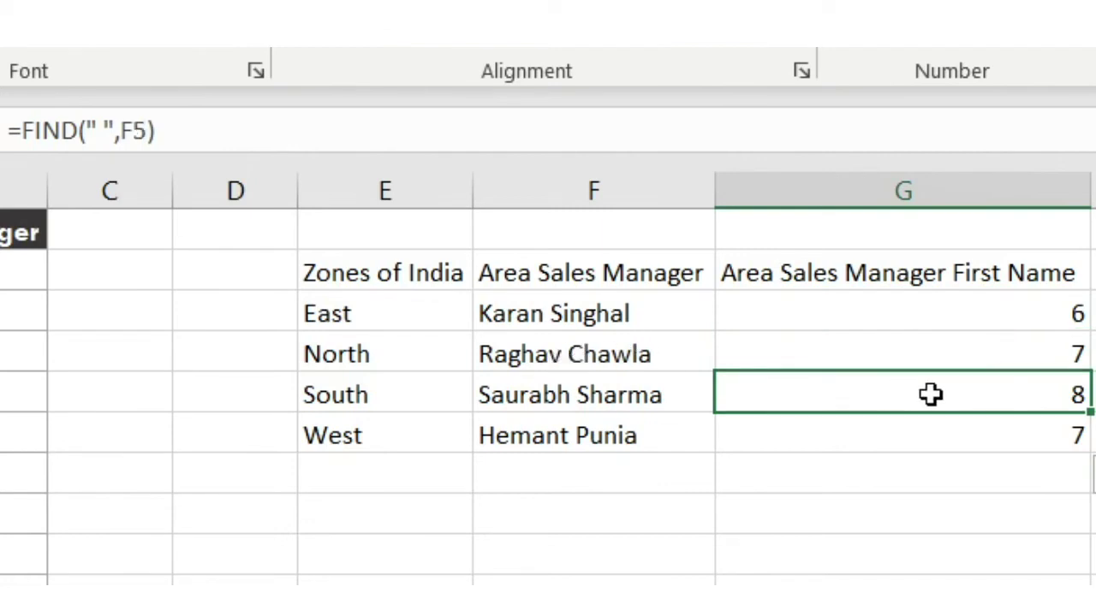
{"action": "left_click", "coordinate": [946, 313]}
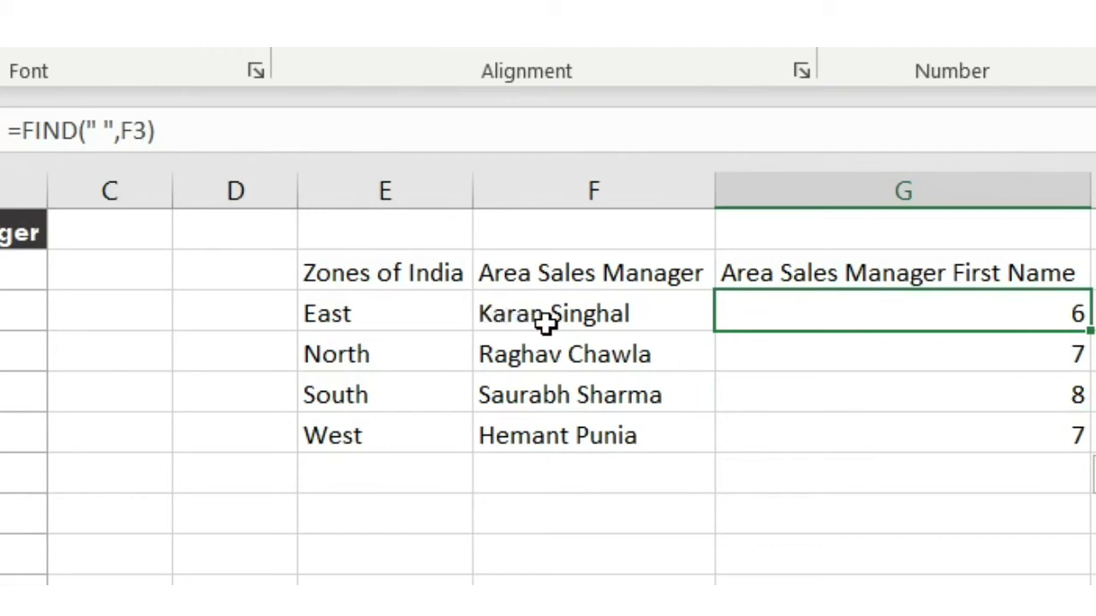
{"action": "left_click", "coordinate": [496, 366]}
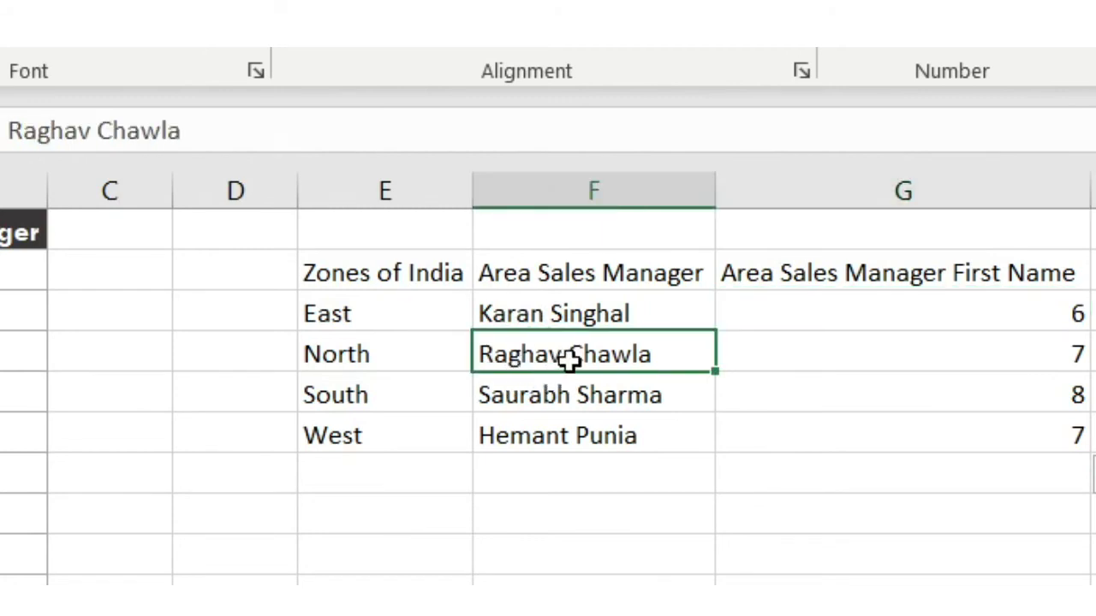
{"action": "left_click", "coordinate": [870, 348]}
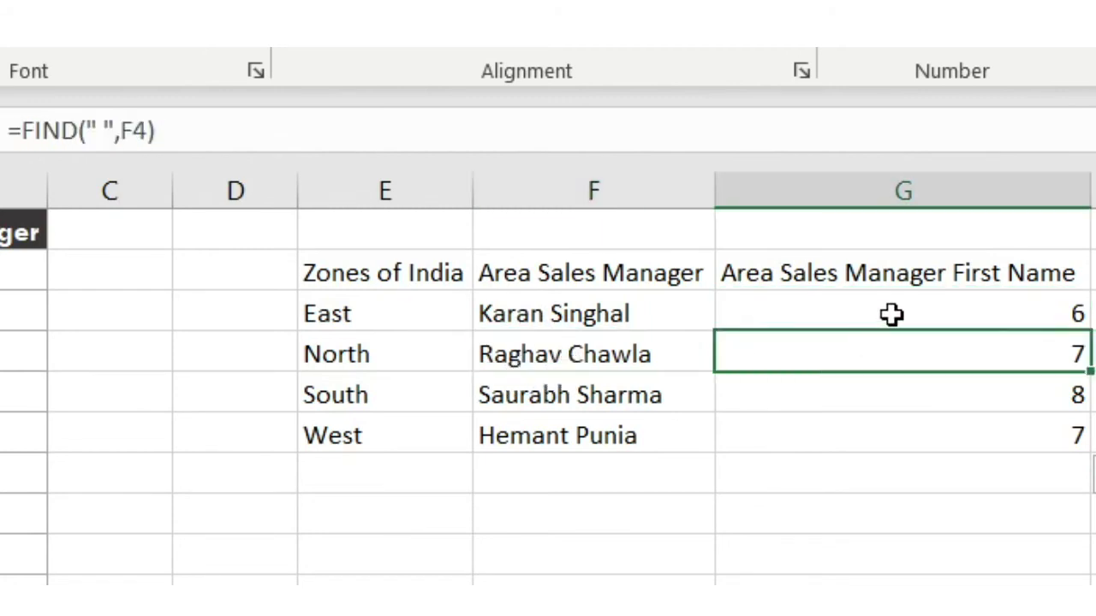
{"action": "left_click", "coordinate": [891, 315]}
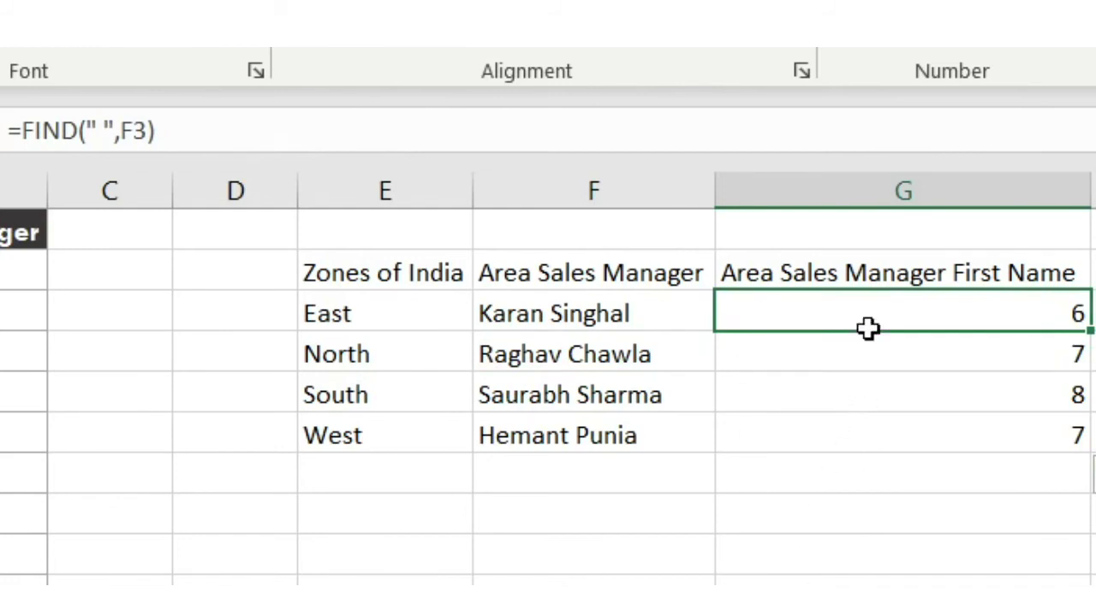
{"action": "double_click", "coordinate": [803, 320]}
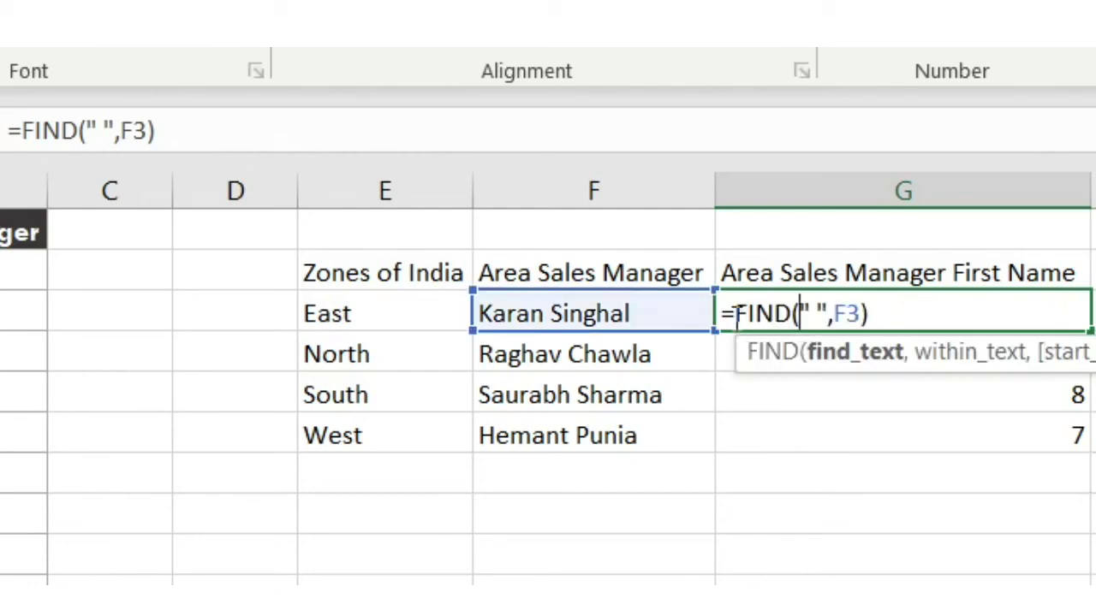
- Rewrite G3 as =LEFT(F3,FIND(" ",F3)-1) to return only the first name
{"action": "left_click", "coordinate": [734, 313]}
{"action": "type", "text": "left"}
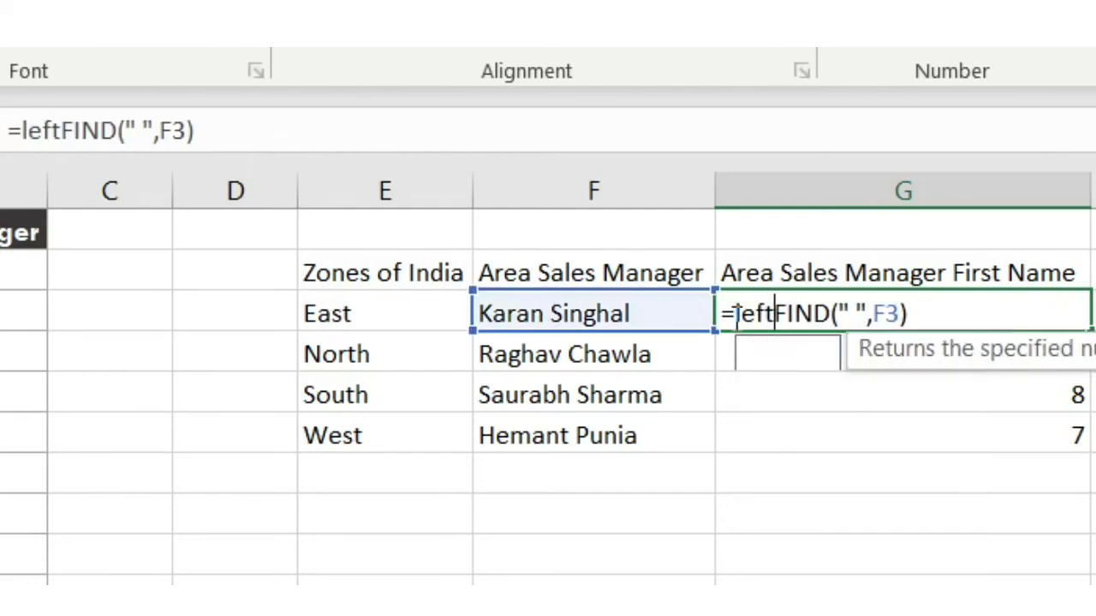
{"action": "type", "text": "("}
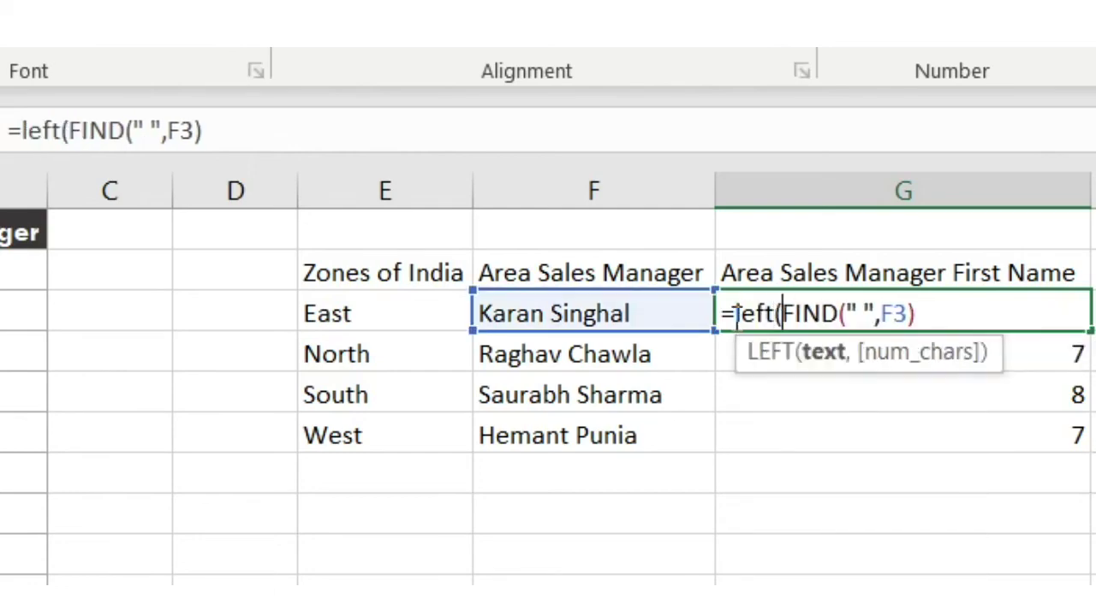
{"action": "left_click", "coordinate": [609, 304]}
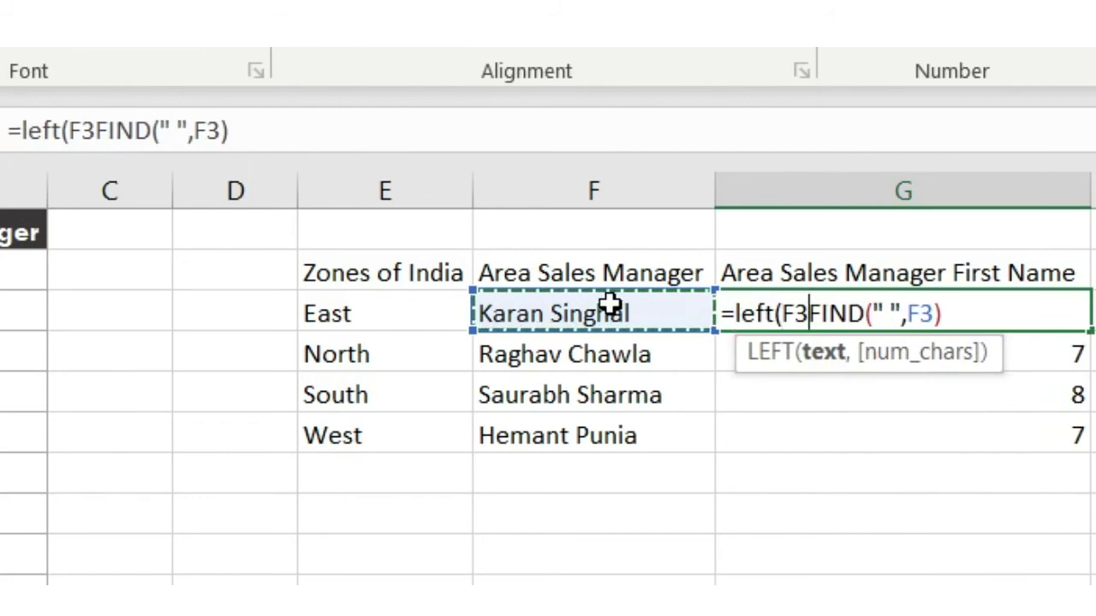
{"action": "type", "text": ","}
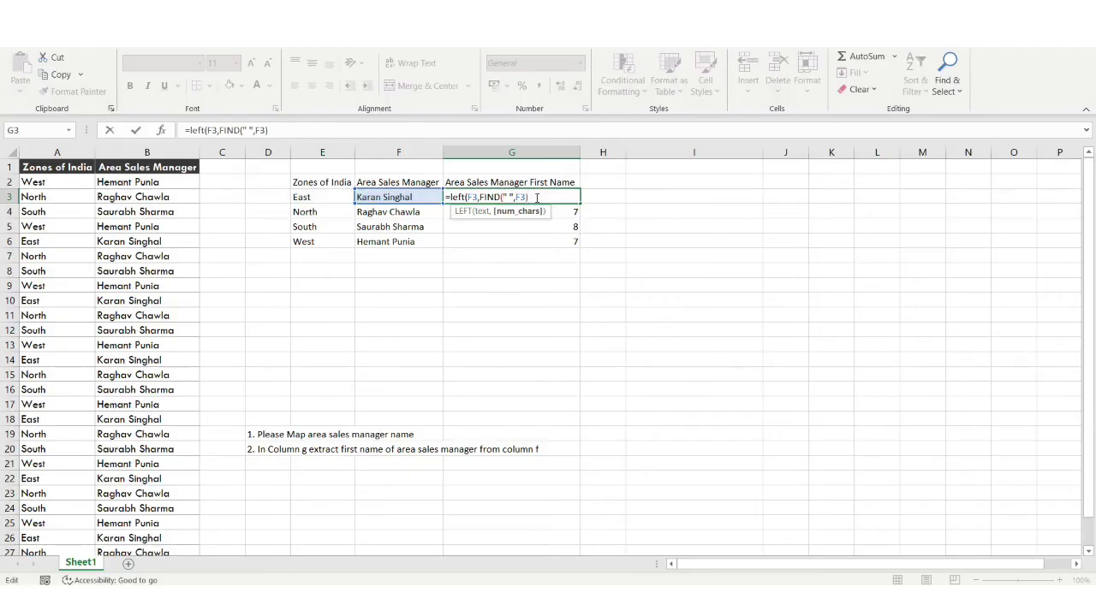
{"action": "left_click_drag", "start_coordinate": [949, 313], "coordinate": [817, 313]}
{"action": "left_click", "coordinate": [540, 197]}
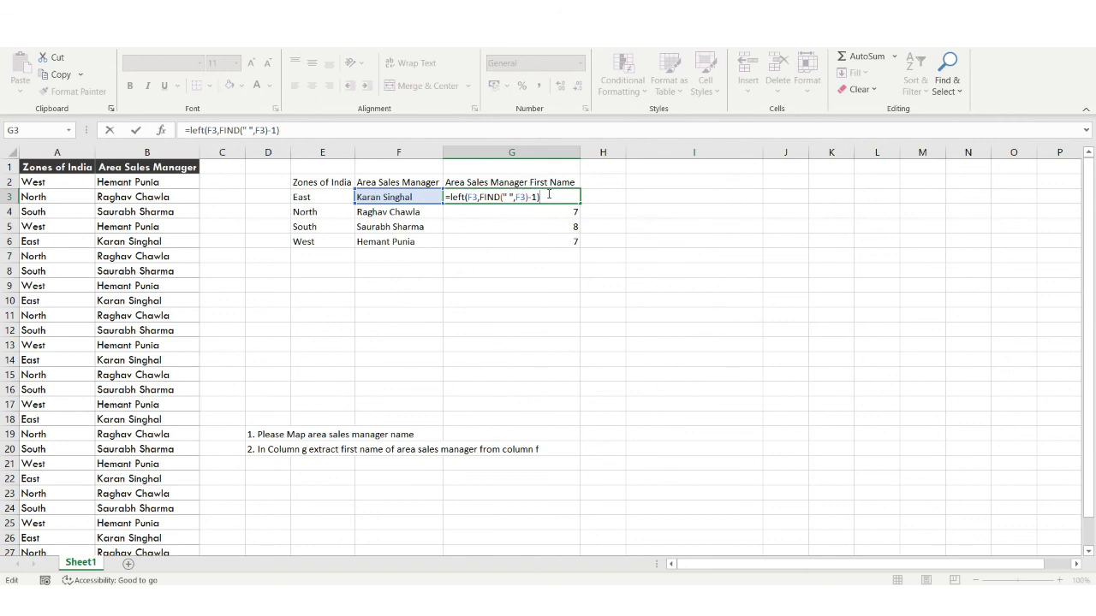
{"action": "key", "text": "ctrl+Return"}
- Copy the LEFT formula down through G6 and clear the stray #VALUE! from G7
{"action": "left_click_drag", "start_coordinate": [581, 206], "coordinate": [582, 259]}
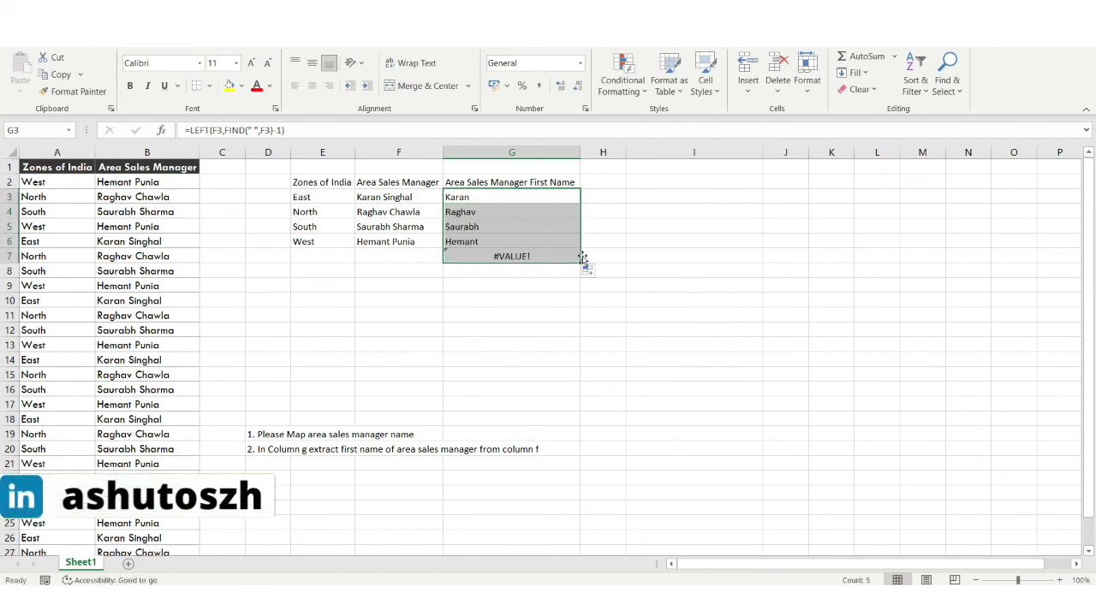
{"action": "left_click", "coordinate": [553, 252]}
{"action": "key", "text": "Delete"}
{"action": "key", "text": "Return"}
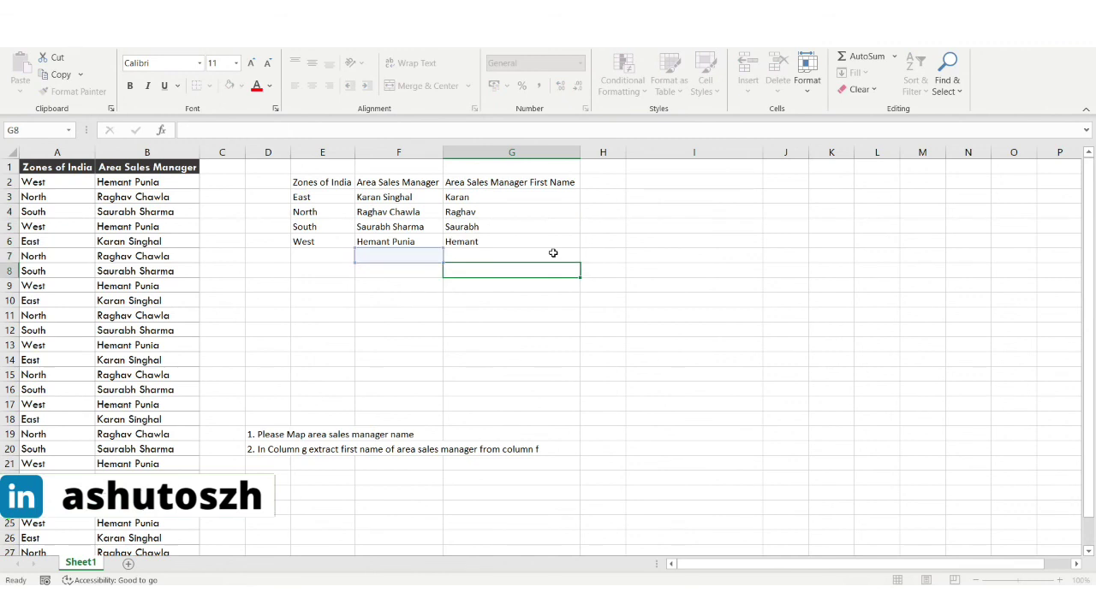
{"action": "left_click_drag", "start_coordinate": [520, 196], "coordinate": [497, 244]}
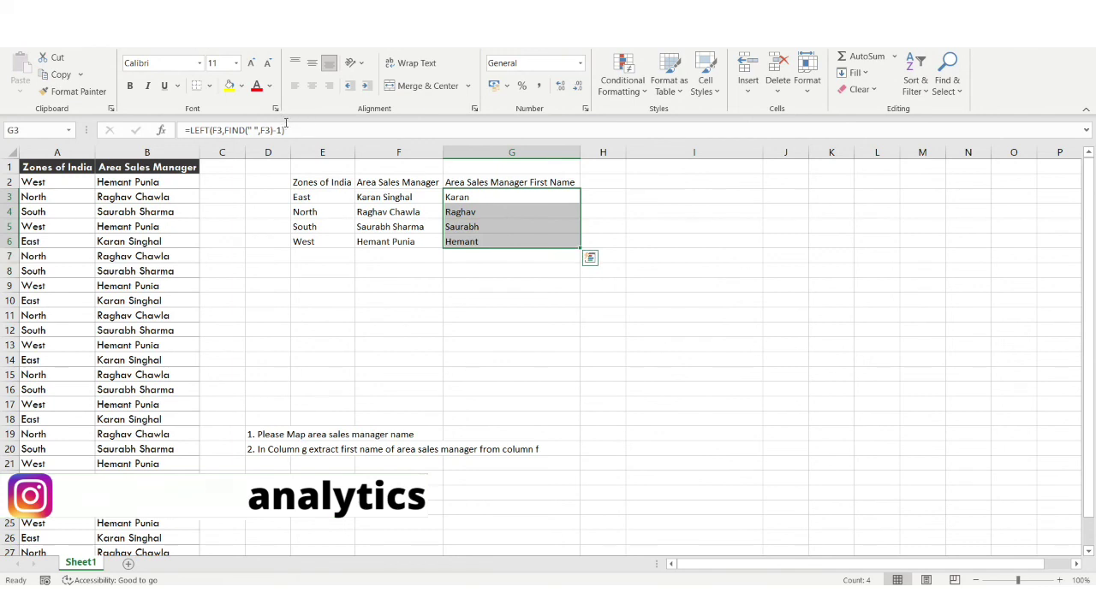
{"action": "left_click_drag", "start_coordinate": [281, 130], "coordinate": [223, 130]}
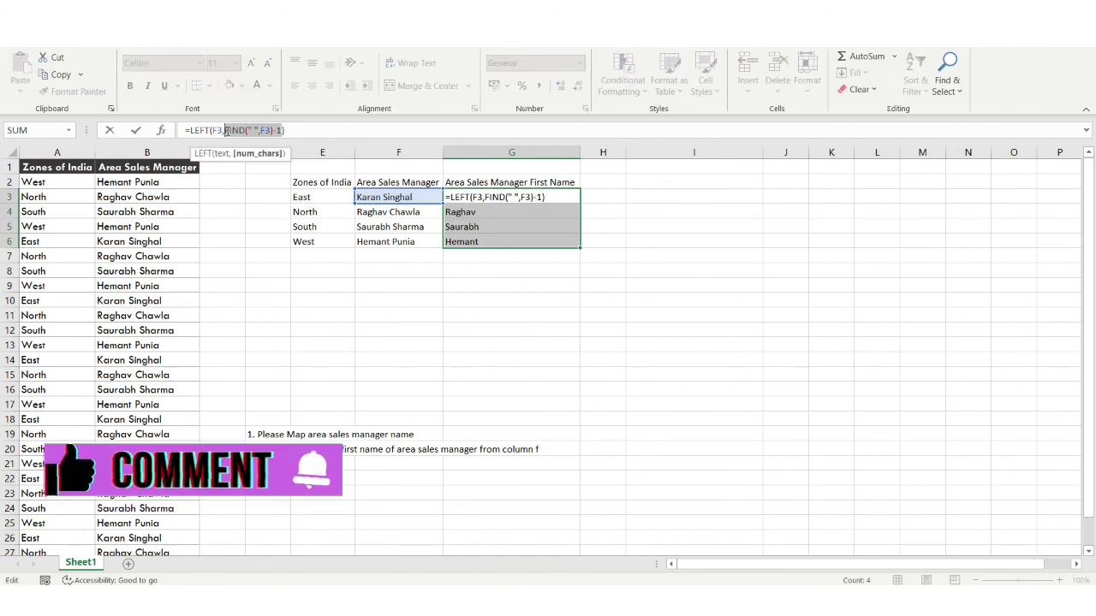
{"action": "key", "text": "Escape"}
{"action": "left_click", "coordinate": [347, 241]}
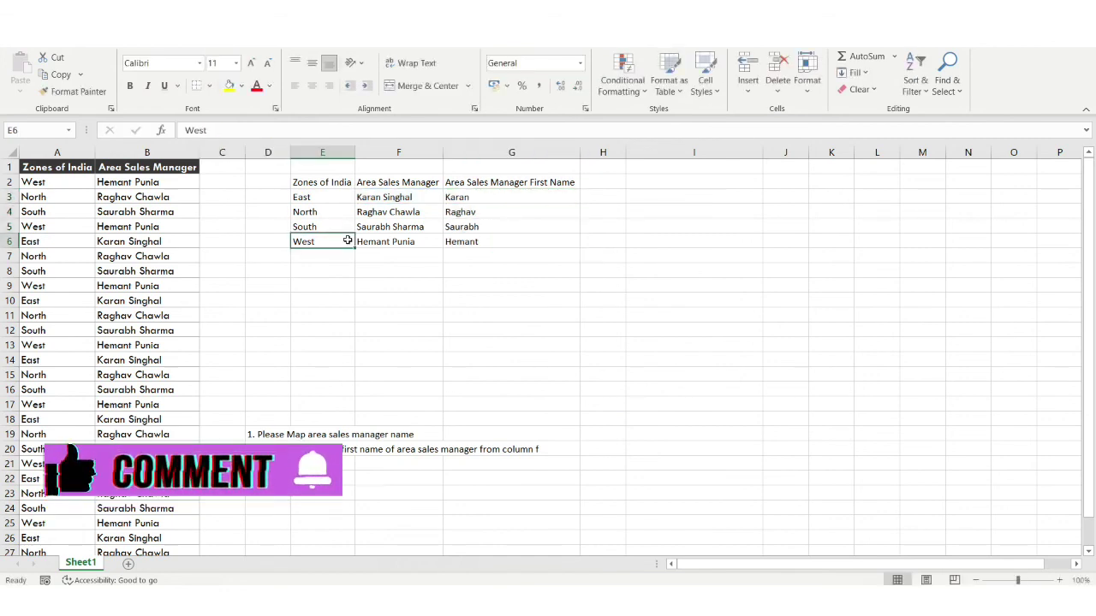